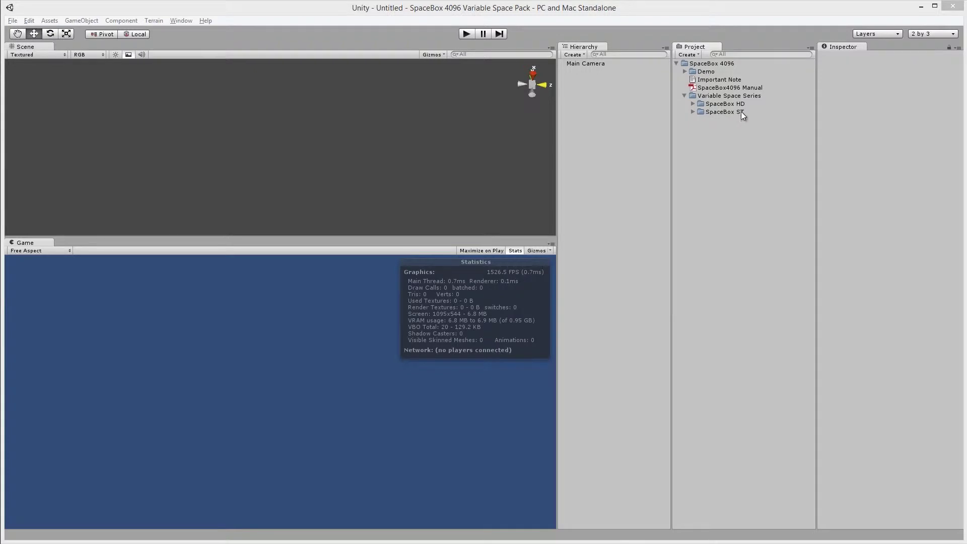
Step: Browse the SpaceBox HD folder, examining the Belawor texture set and the Phipa, Seyn and Taloo skybox materials
{"action": "left_click", "coordinate": [692, 104]}
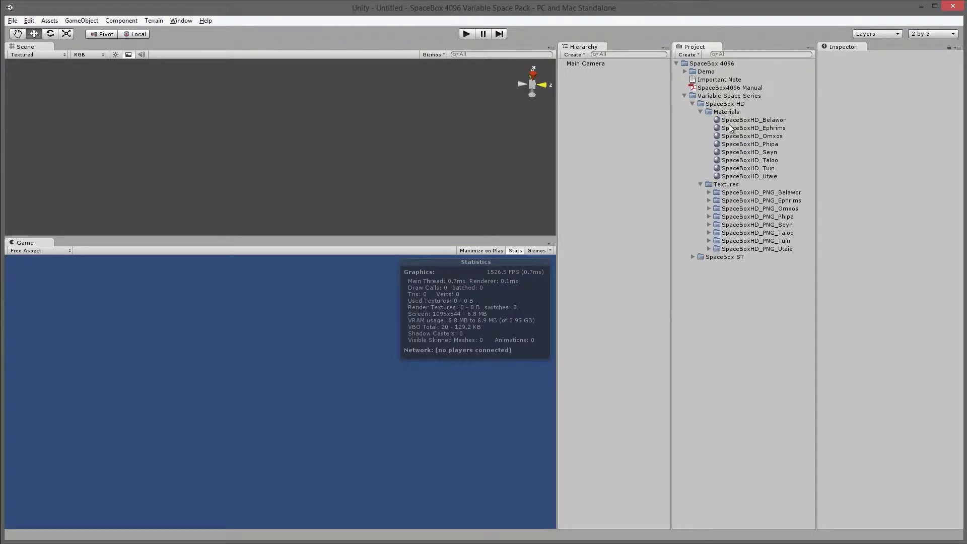
{"action": "left_click", "coordinate": [716, 194]}
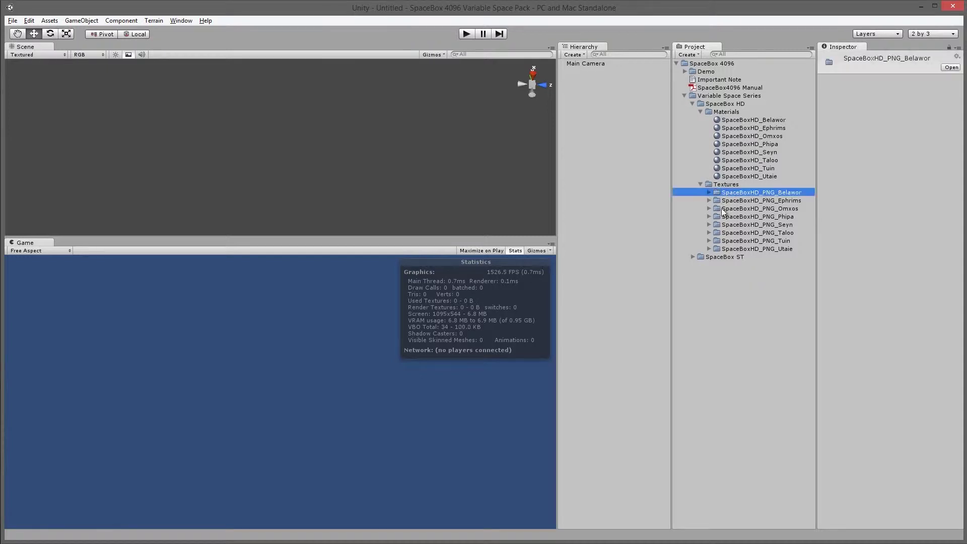
{"action": "left_click", "coordinate": [709, 193]}
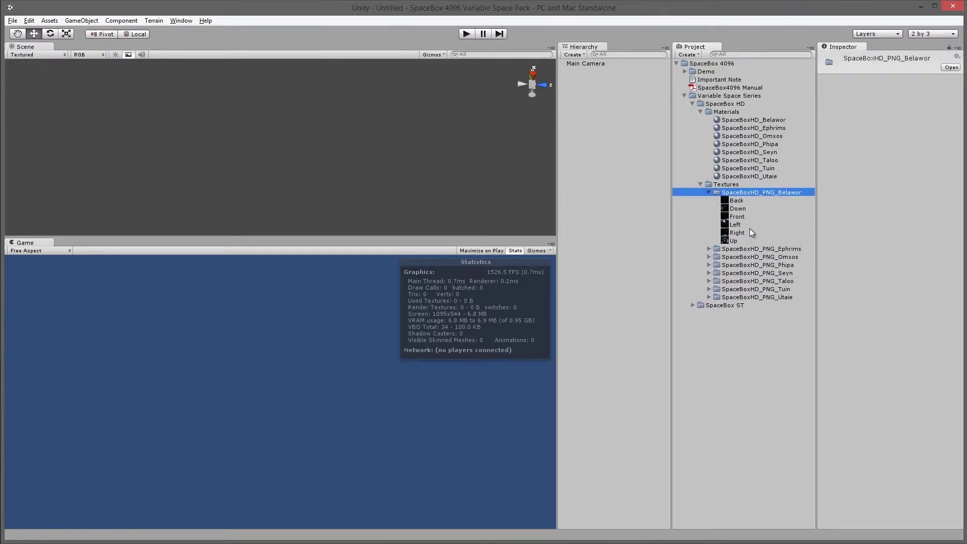
{"action": "left_click", "coordinate": [708, 192]}
{"action": "left_click", "coordinate": [769, 145]}
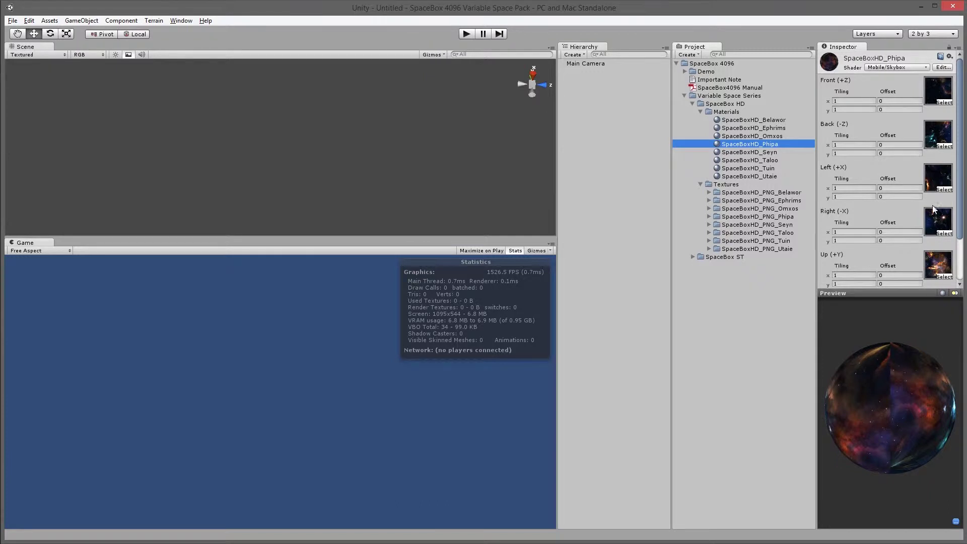
{"action": "left_click", "coordinate": [751, 152]}
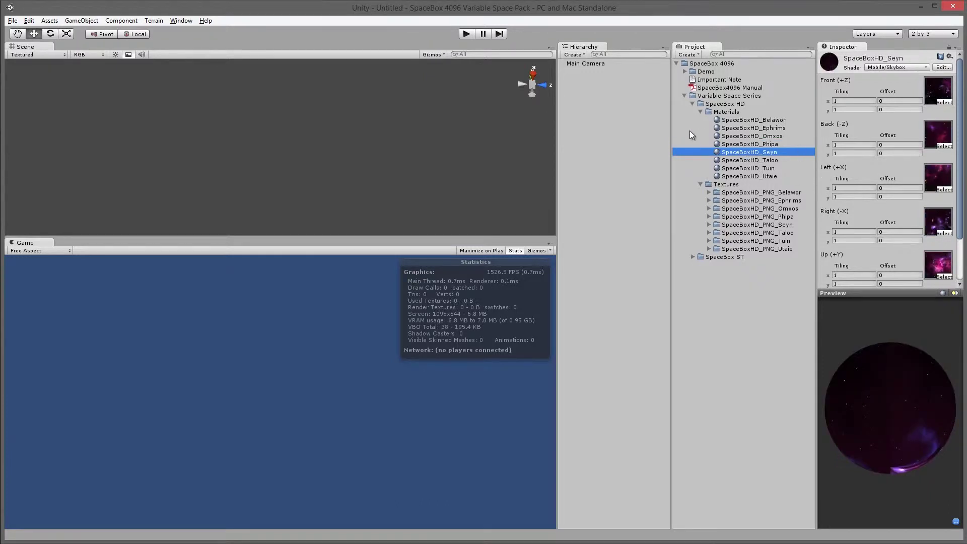
{"action": "left_click", "coordinate": [745, 160]}
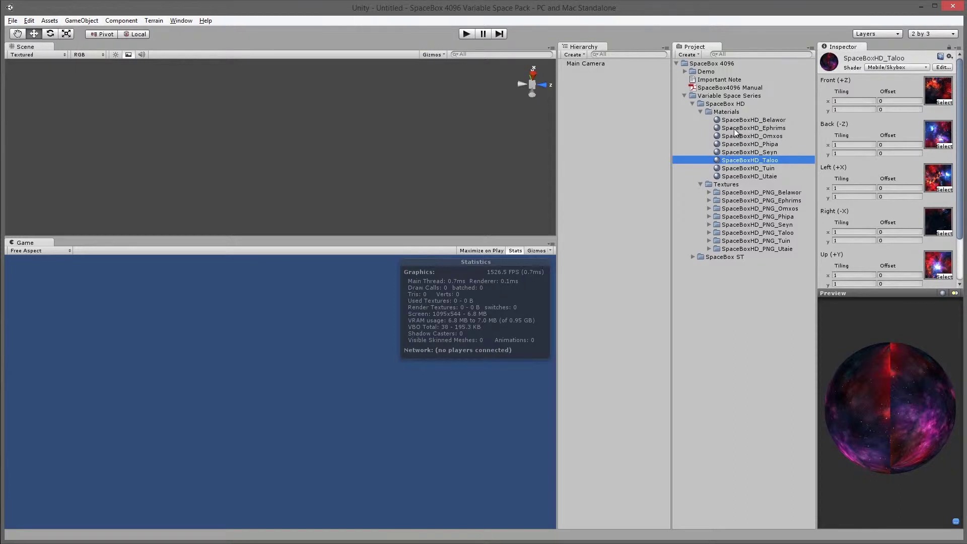
Step: Add a Skybox rendering component to the Main Camera and assign the SpaceBoxHD_Tuin material as its custom skybox
{"action": "left_click", "coordinate": [585, 64]}
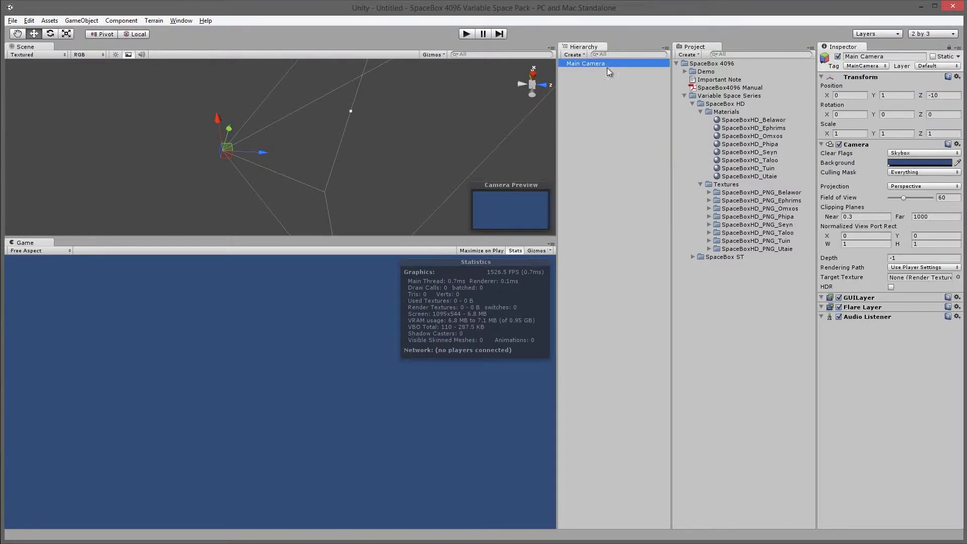
{"action": "left_click", "coordinate": [122, 21]}
{"action": "mouse_move", "coordinate": [154, 20]}
{"action": "mouse_move", "coordinate": [122, 20]}
{"action": "mouse_move", "coordinate": [136, 88]}
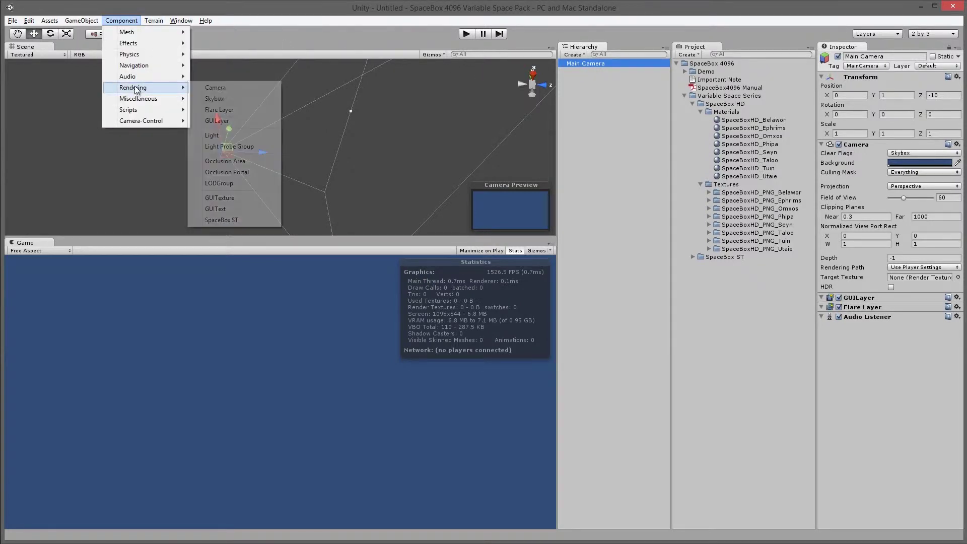
{"action": "left_click", "coordinate": [231, 100]}
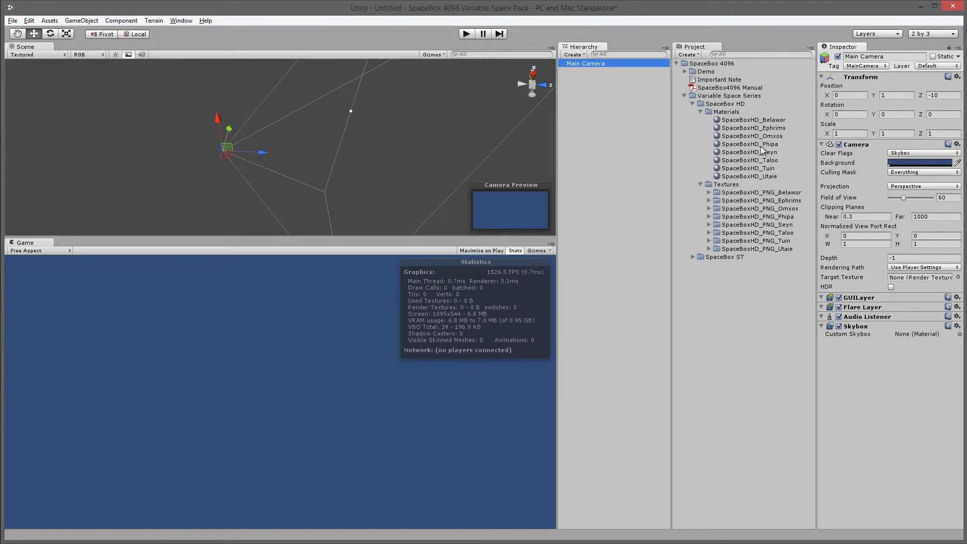
{"action": "left_click_drag", "start_coordinate": [765, 168], "coordinate": [919, 333]}
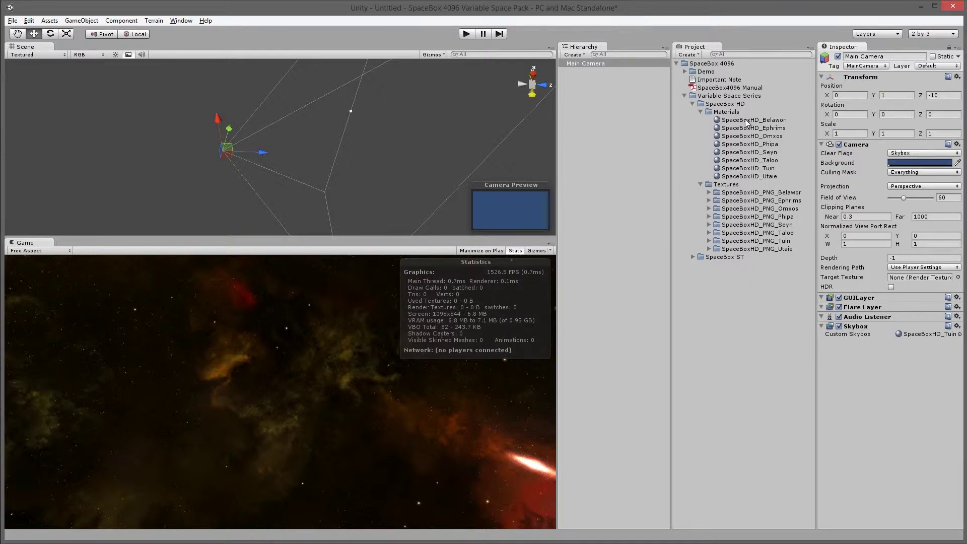
Step: Check the import settings of the Back texture in SpaceBoxHD_PNG_Tuin, and preview the skybox in play mode
{"action": "left_click", "coordinate": [709, 201]}
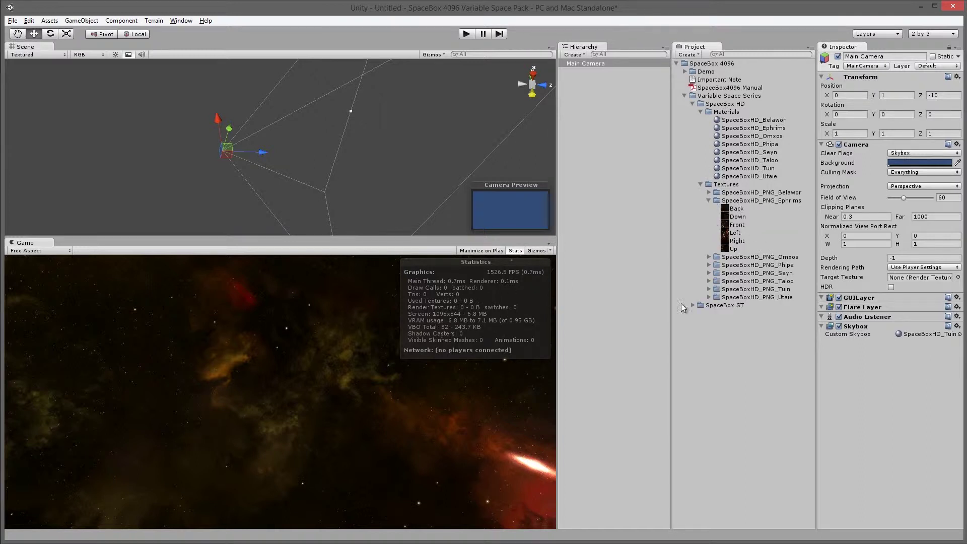
{"action": "left_click", "coordinate": [708, 200]}
{"action": "left_click", "coordinate": [707, 240]}
{"action": "left_click", "coordinate": [735, 249]}
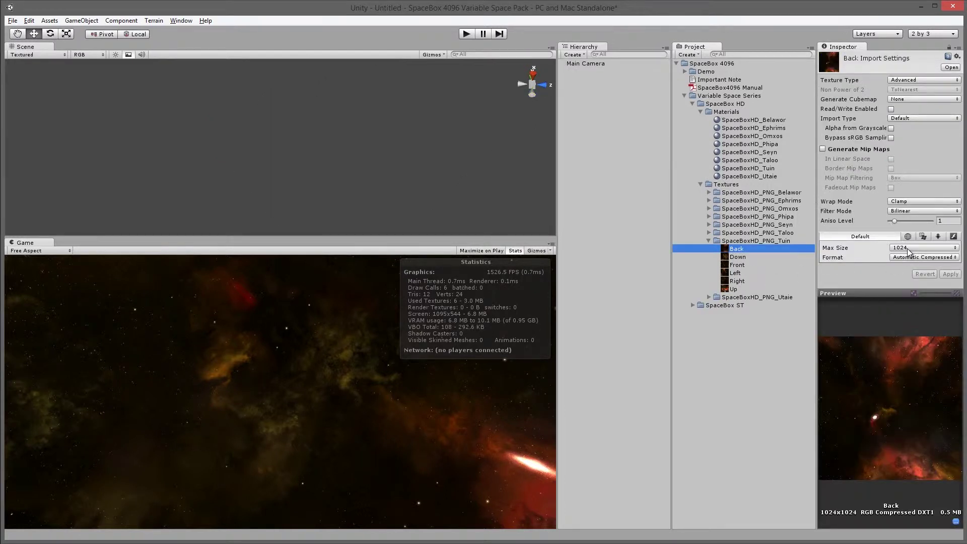
{"action": "left_click", "coordinate": [480, 260]}
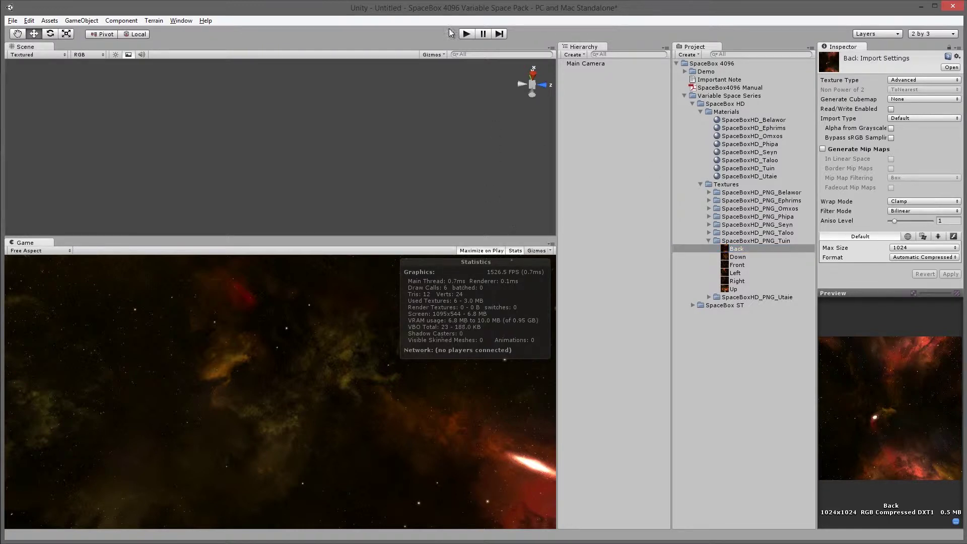
{"action": "left_click", "coordinate": [468, 34]}
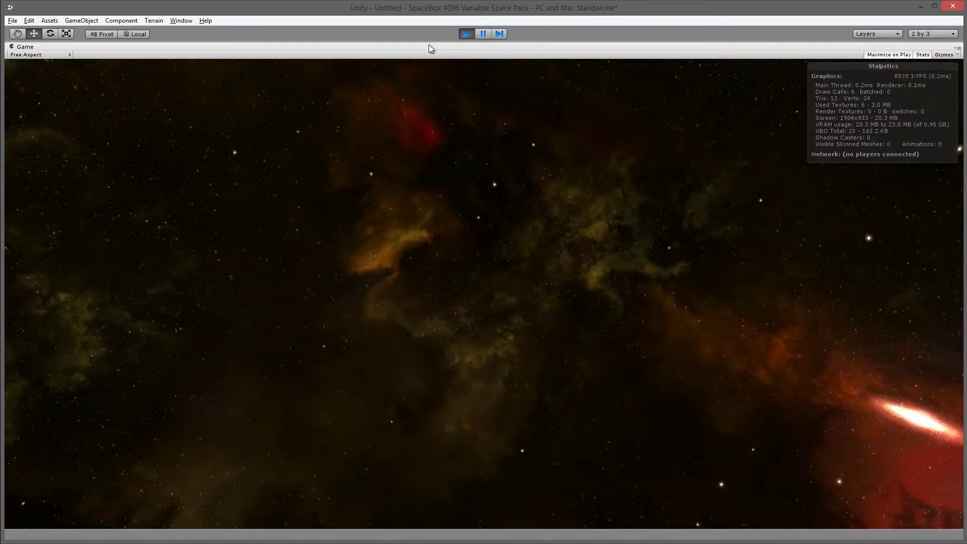
{"action": "left_click", "coordinate": [465, 34]}
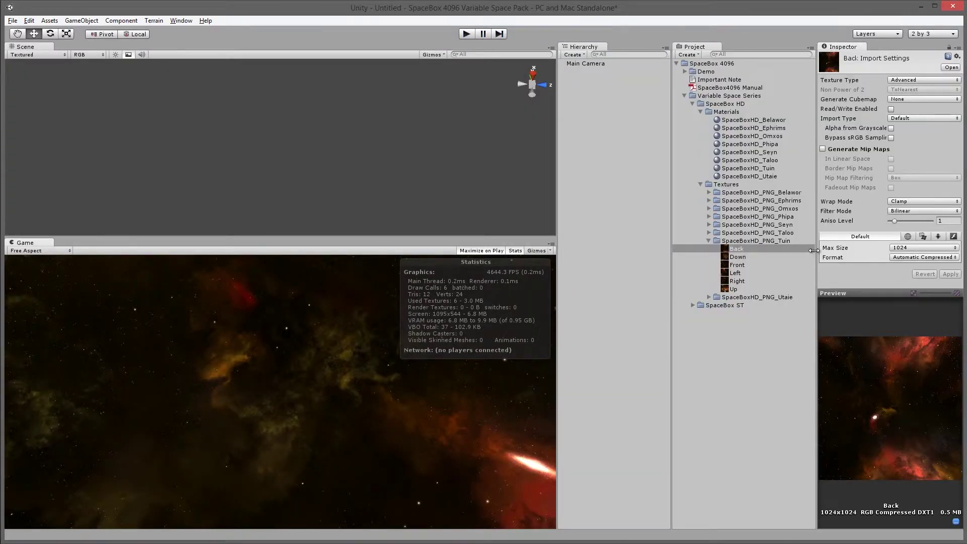
Step: Set Max Size to 4096 for all six SpaceBoxHD_PNG_Tuin textures, apply the import settings, and preview the result in play mode
{"action": "left_click", "coordinate": [929, 248]}
{"action": "left_click", "coordinate": [733, 289]}
{"action": "left_click", "coordinate": [733, 289], "text": "shift"}
{"action": "left_click", "coordinate": [908, 248]}
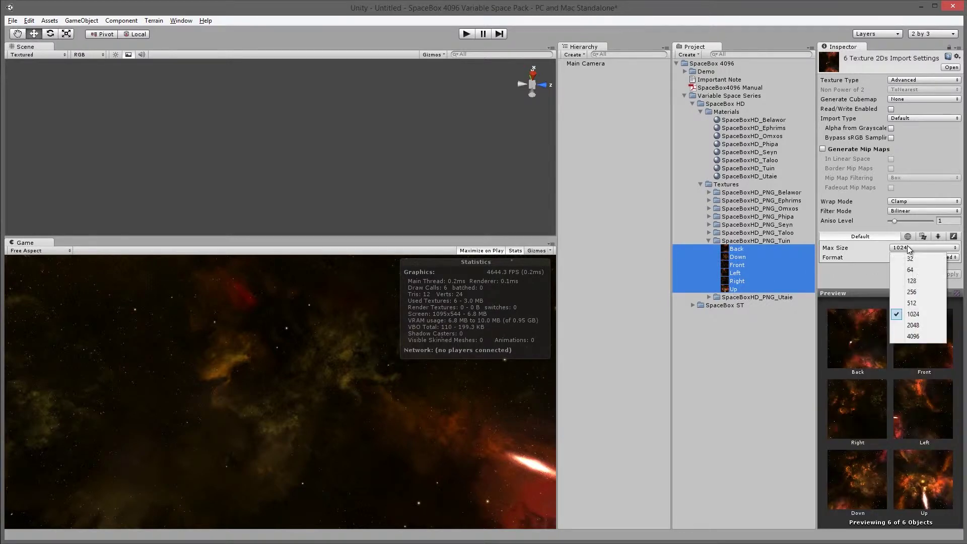
{"action": "left_click", "coordinate": [913, 336]}
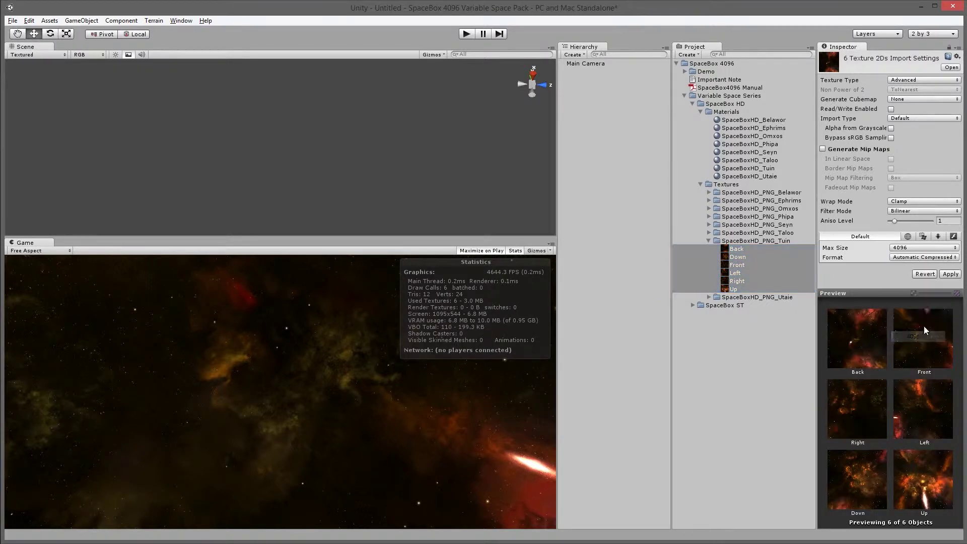
{"action": "left_click", "coordinate": [950, 274]}
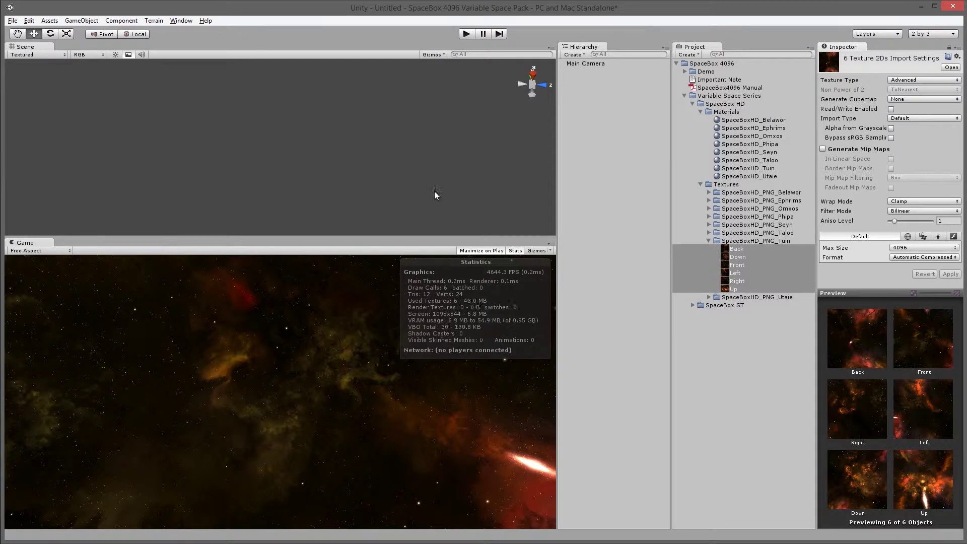
{"action": "left_click", "coordinate": [466, 36]}
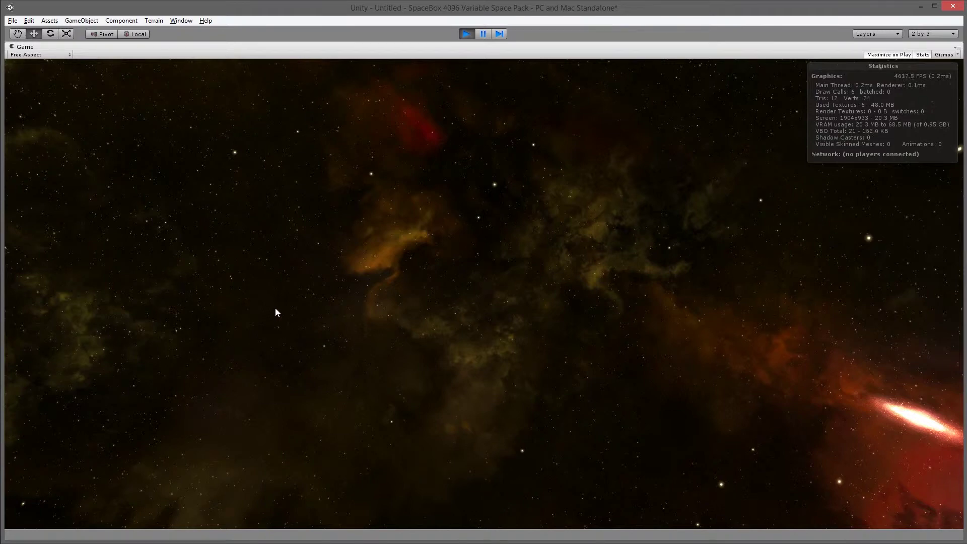
{"action": "left_click", "coordinate": [465, 34]}
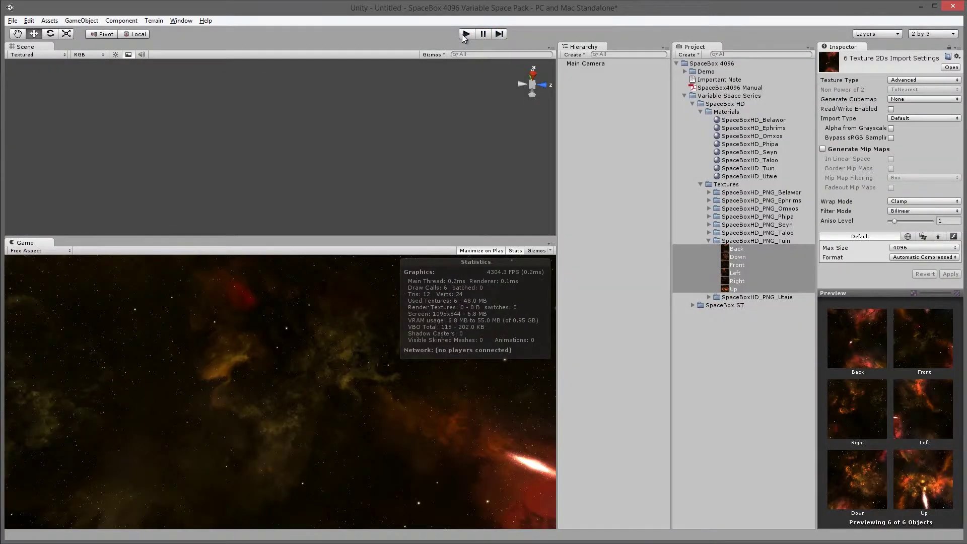
Step: Attach the Unity_MouseLook script from the Demo scripts to the Main Camera and test looking around in play mode
{"action": "left_click", "coordinate": [684, 72]}
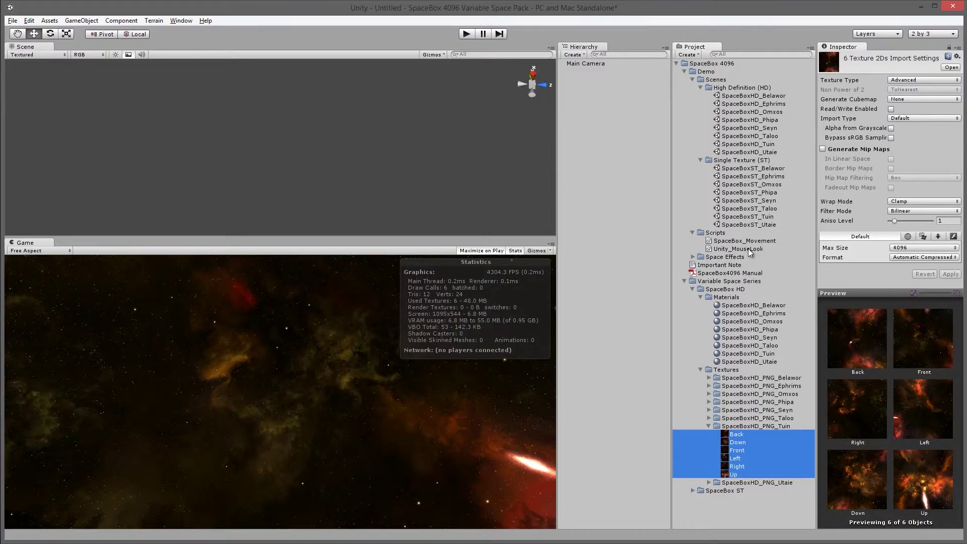
{"action": "left_click_drag", "start_coordinate": [748, 249], "coordinate": [583, 64]}
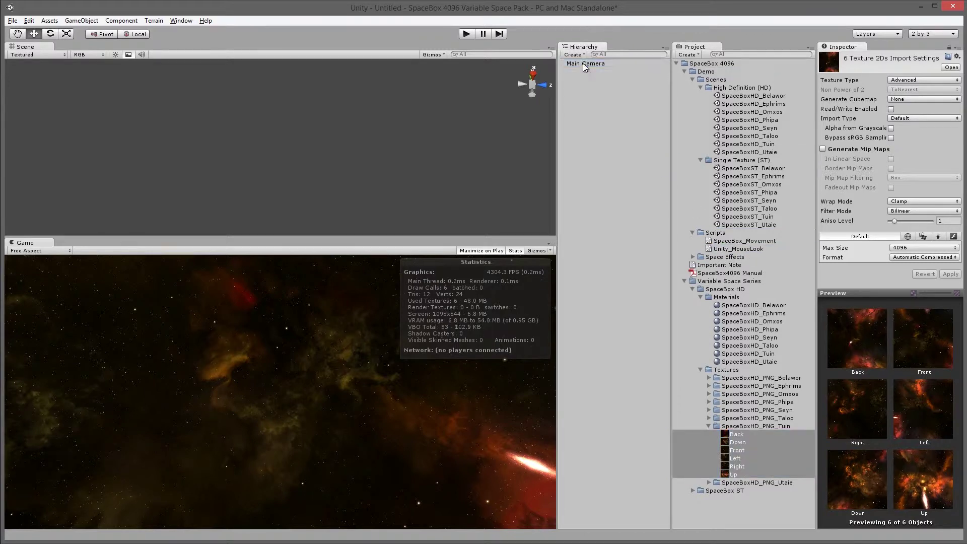
{"action": "left_click", "coordinate": [465, 34]}
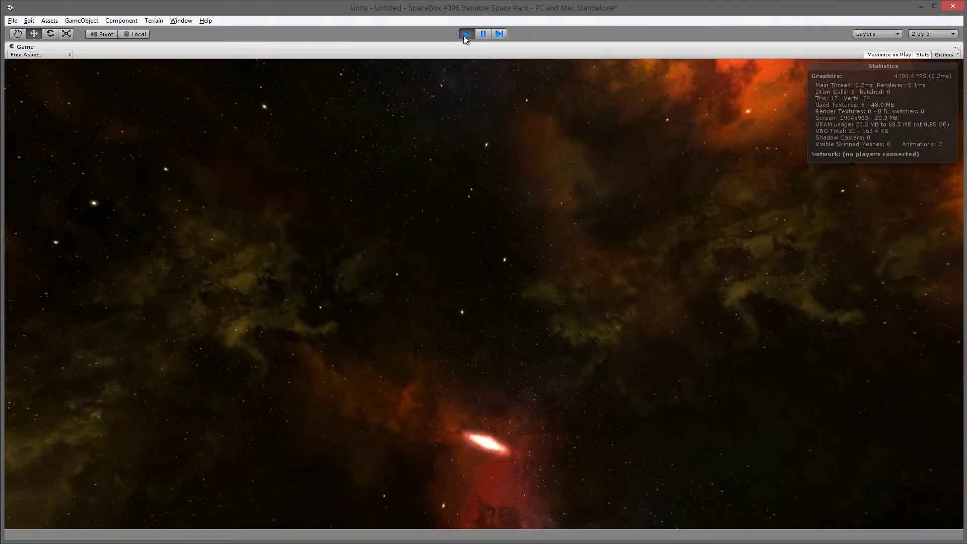
{"action": "left_click", "coordinate": [464, 35]}
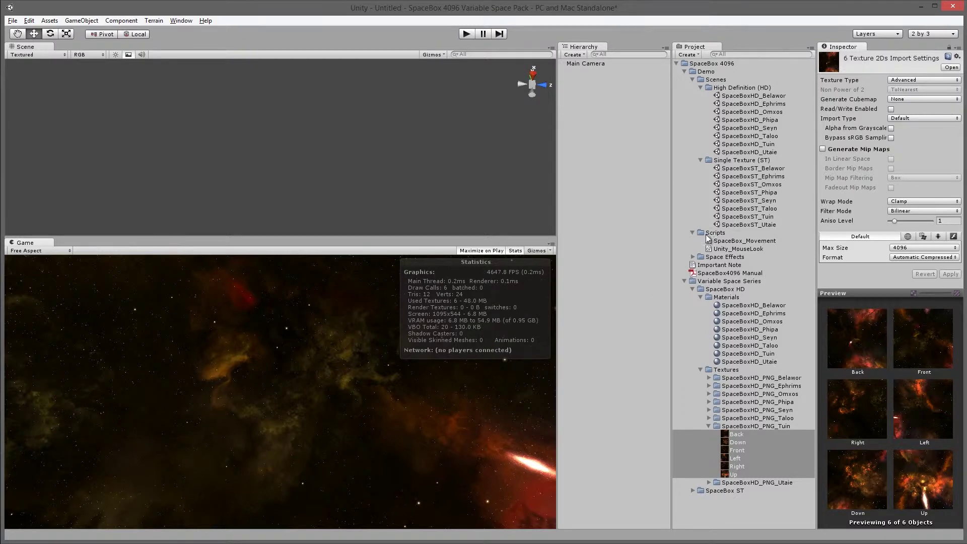
Step: Add the SpaceFog and SpaceParticles prefabs from the Space Effects folder as children of the Main Camera
{"action": "left_click", "coordinate": [694, 256]}
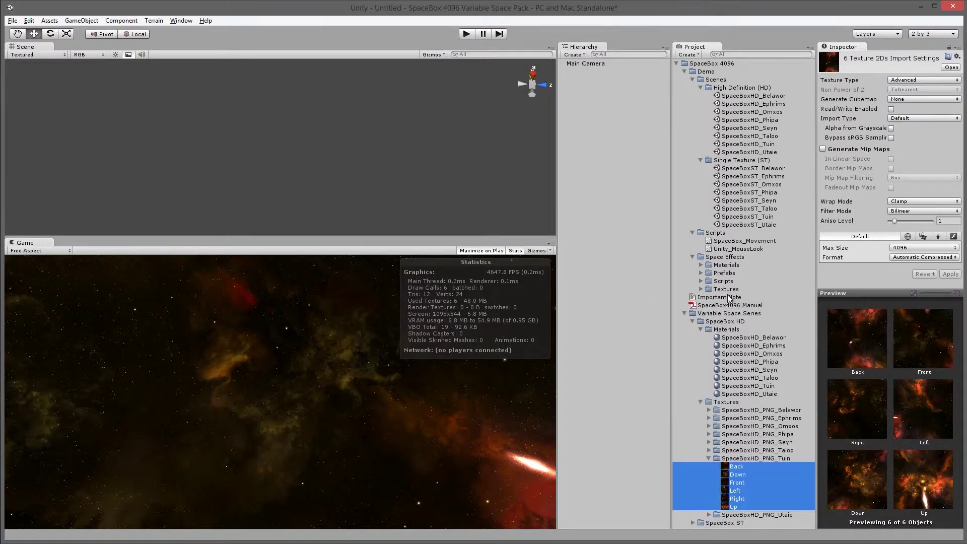
{"action": "left_click", "coordinate": [701, 273]}
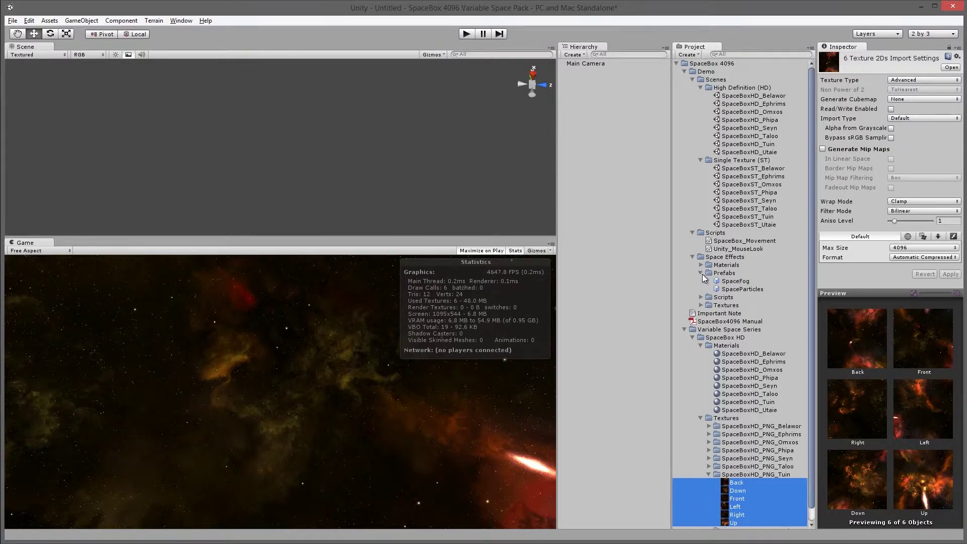
{"action": "left_click_drag", "start_coordinate": [734, 490], "coordinate": [592, 64]}
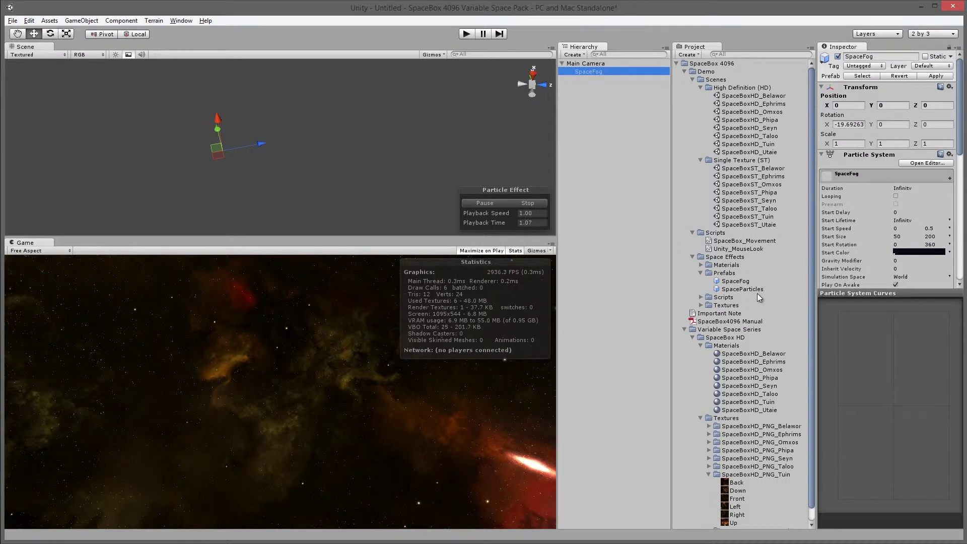
{"action": "left_click_drag", "start_coordinate": [756, 293], "coordinate": [586, 64]}
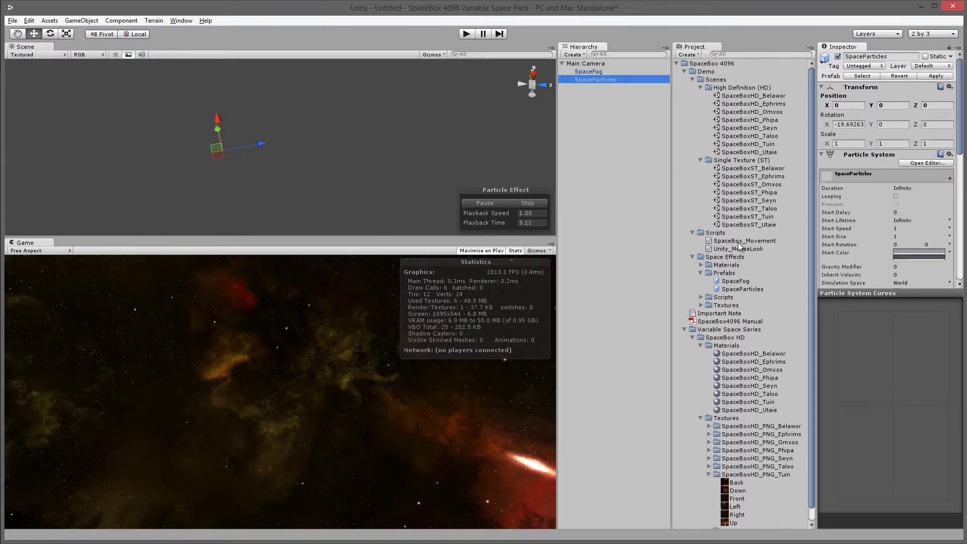
Step: Attach the SpaceBox_Movement script to the Main Camera and test the camera movement with the space effects in play mode
{"action": "left_click_drag", "start_coordinate": [739, 248], "coordinate": [586, 67]}
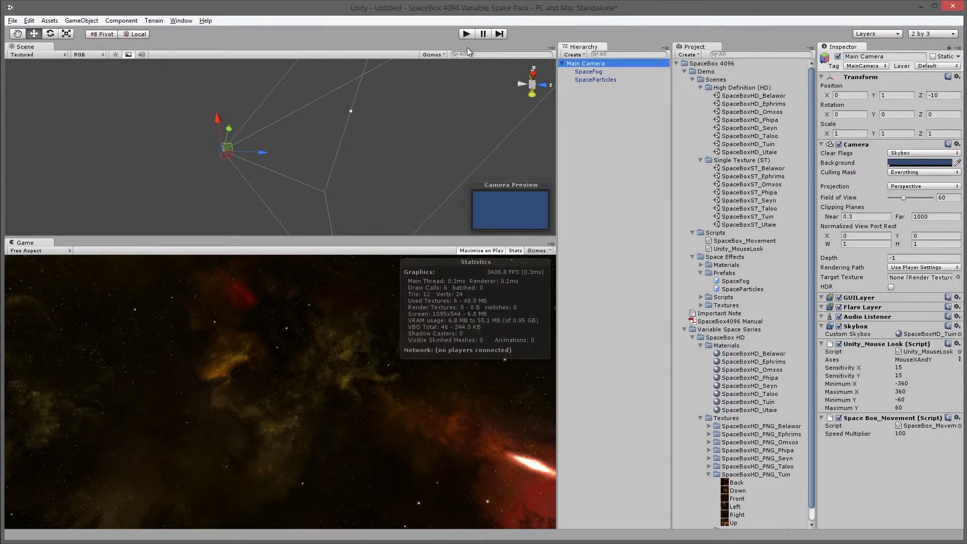
{"action": "left_click", "coordinate": [468, 34]}
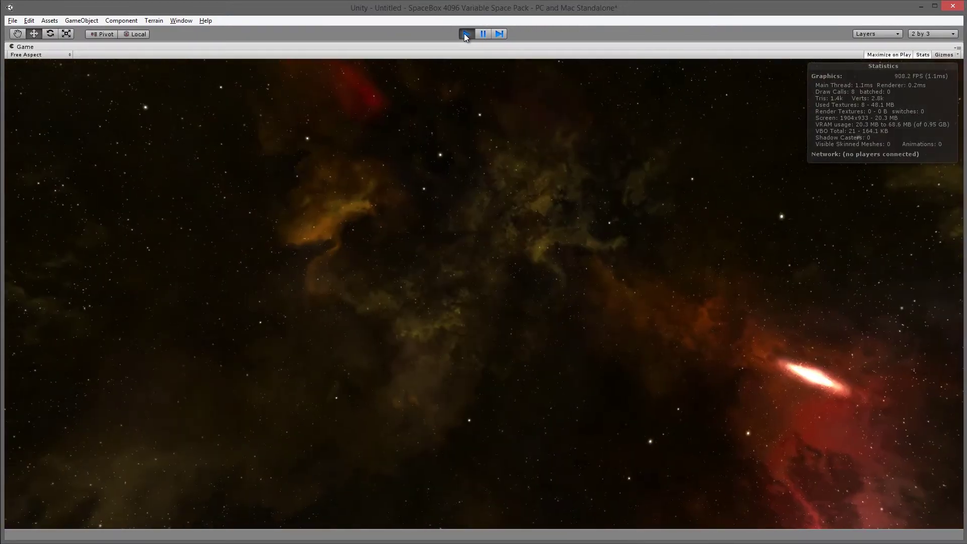
{"action": "left_click", "coordinate": [466, 33]}
Step: Set the SpaceFog object's Space Particles color to RGB 26, 26, 36 and run the scene to preview the fog
{"action": "left_click", "coordinate": [591, 71]}
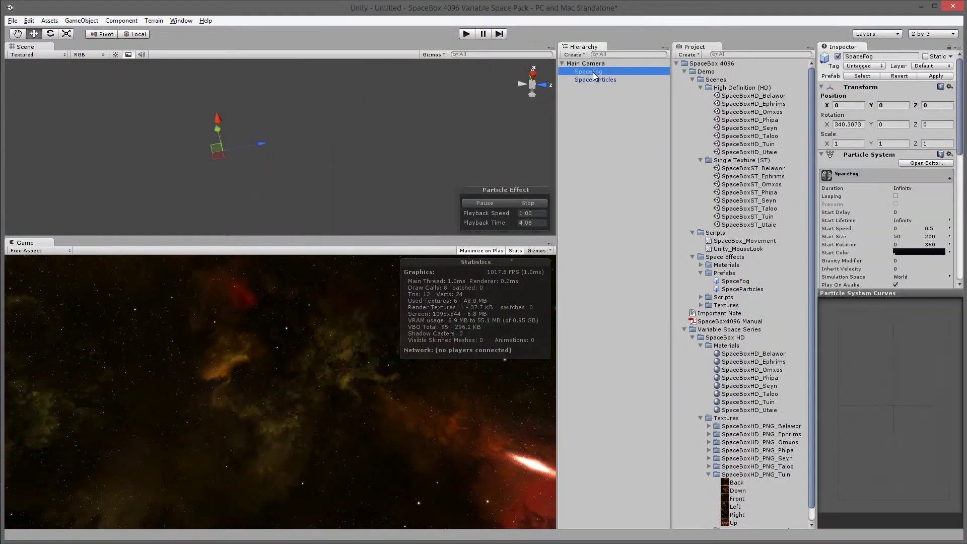
{"action": "left_click_drag", "start_coordinate": [959, 148], "coordinate": [961, 262]}
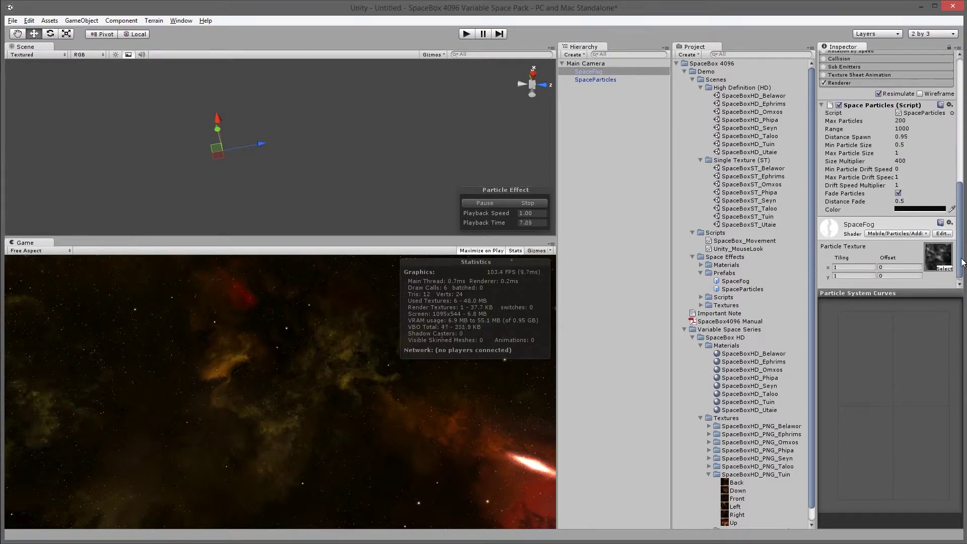
{"action": "left_click", "coordinate": [920, 209]}
{"action": "left_click_drag", "start_coordinate": [29, 100], "coordinate": [28, 103]}
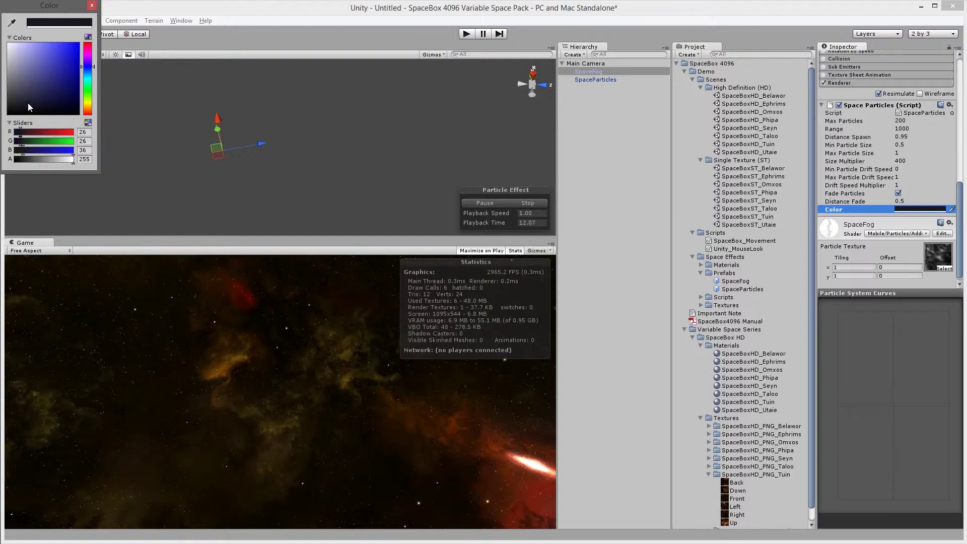
{"action": "left_click", "coordinate": [93, 7]}
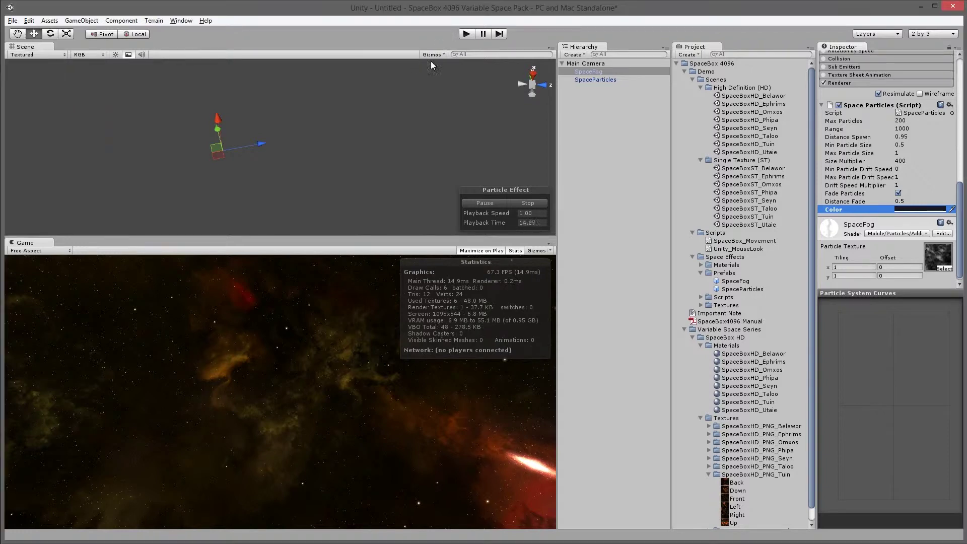
{"action": "key", "text": "ctrl+p"}
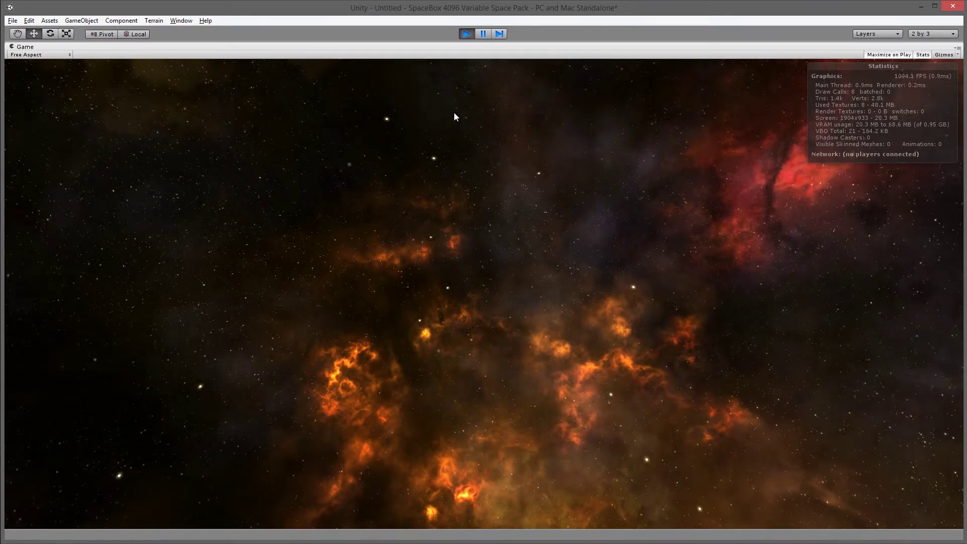
Step: Look around the nebula skybox and fog in play mode, and end the preview
{"action": "left_click", "coordinate": [467, 117]}
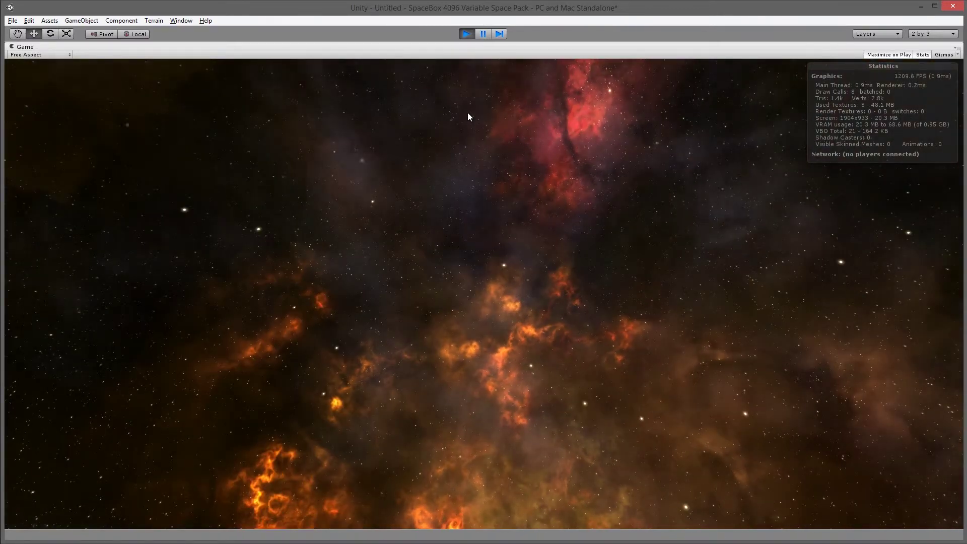
{"action": "left_click", "coordinate": [435, 101]}
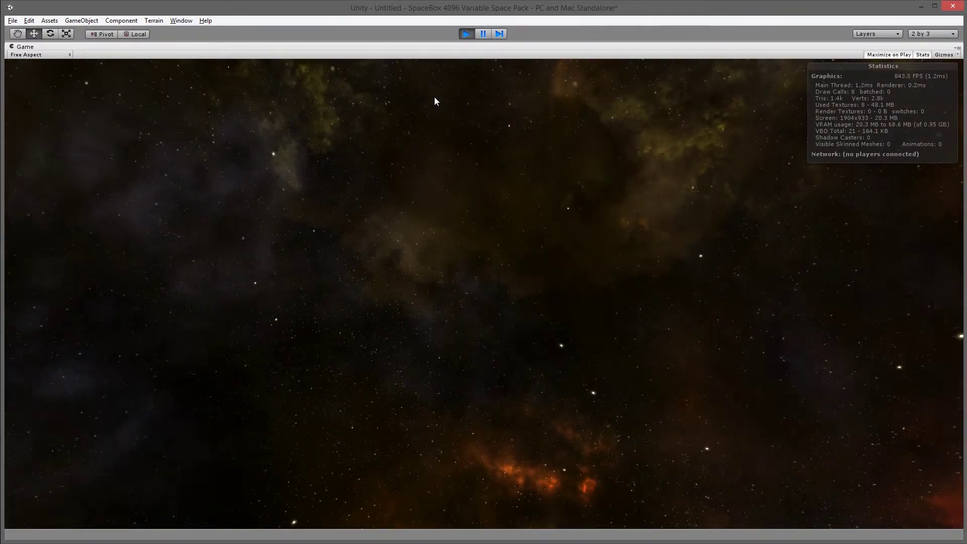
{"action": "left_click", "coordinate": [434, 96]}
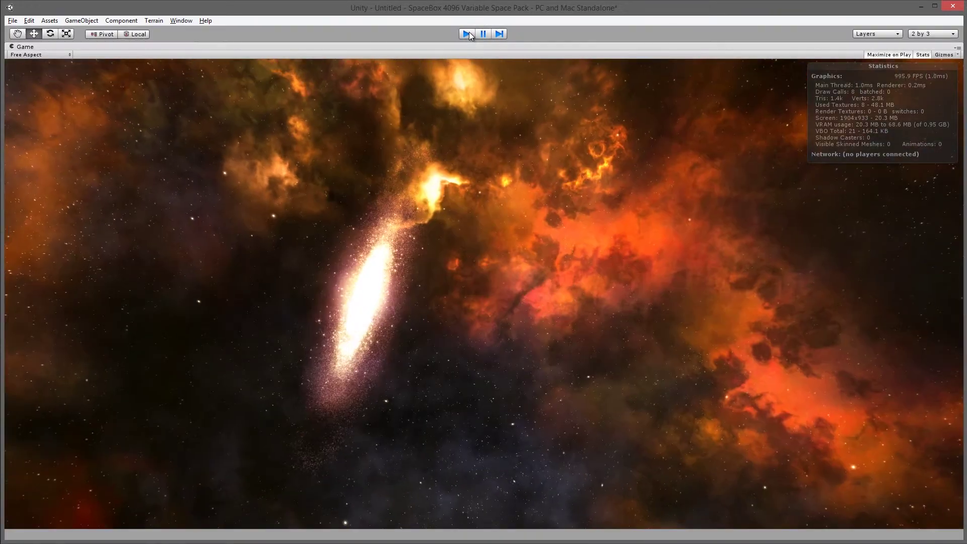
{"action": "left_click", "coordinate": [468, 33]}
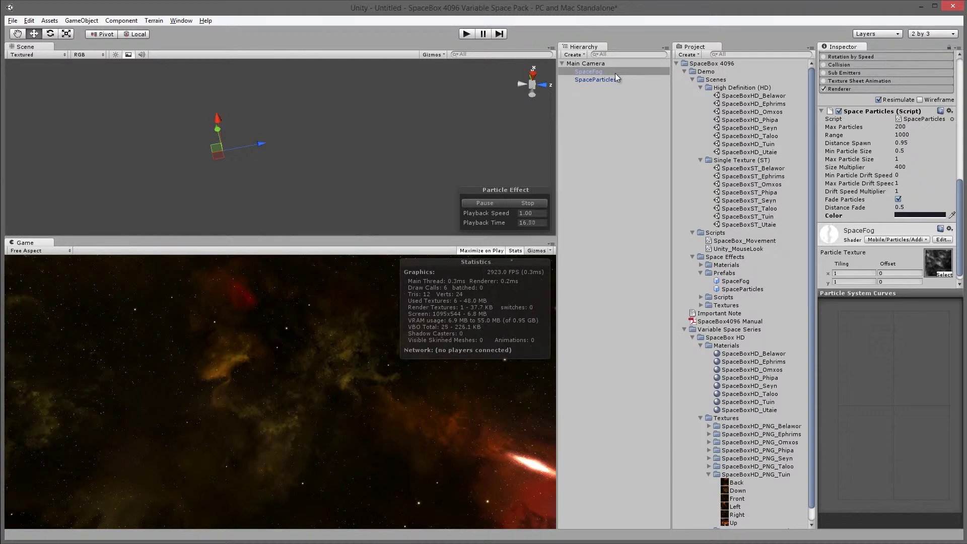
Step: Create a new scene without saving the changes to the current untitled scene
{"action": "left_click", "coordinate": [12, 21]}
{"action": "left_click", "coordinate": [39, 32]}
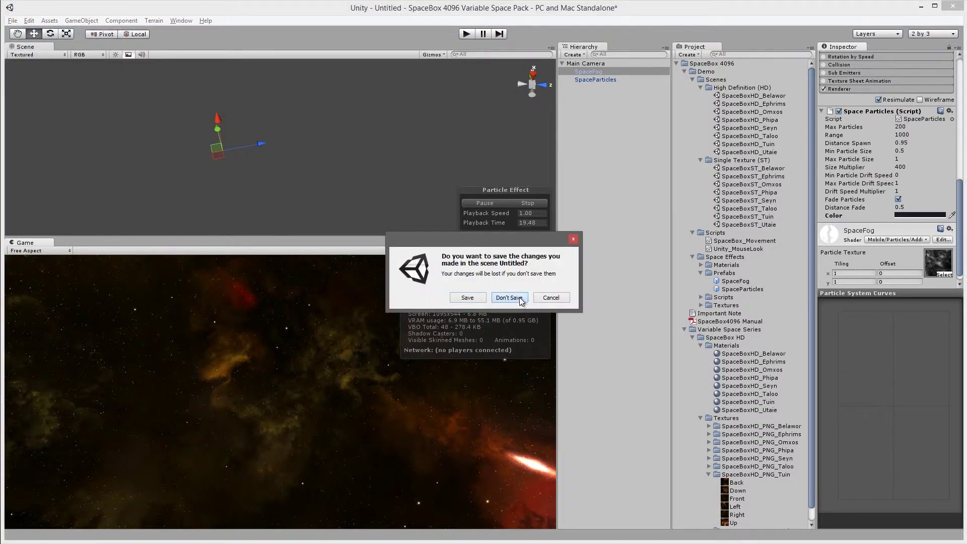
{"action": "left_click", "coordinate": [518, 297]}
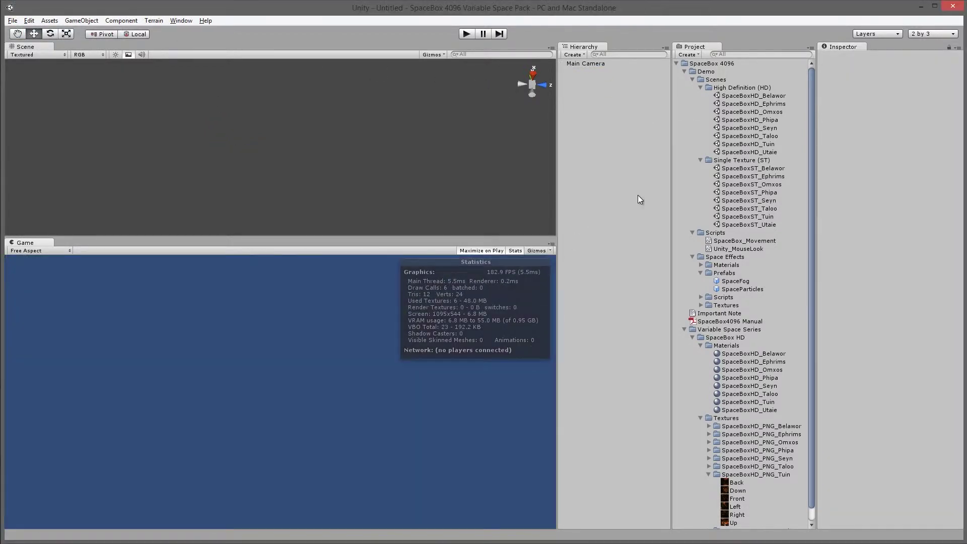
Step: Expand the SpaceBox ST folder and inspect its SpaceBoxST_Omxos and SpaceBoxST_Tuin textures, viewing the Tuin image enlarged in Windows Photo Viewer
{"action": "left_click", "coordinate": [684, 71]}
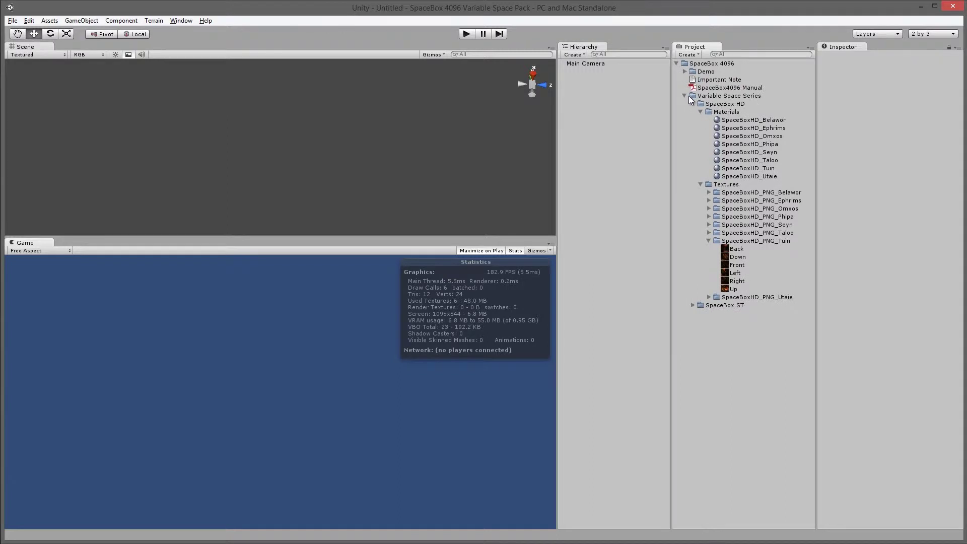
{"action": "left_click", "coordinate": [692, 103]}
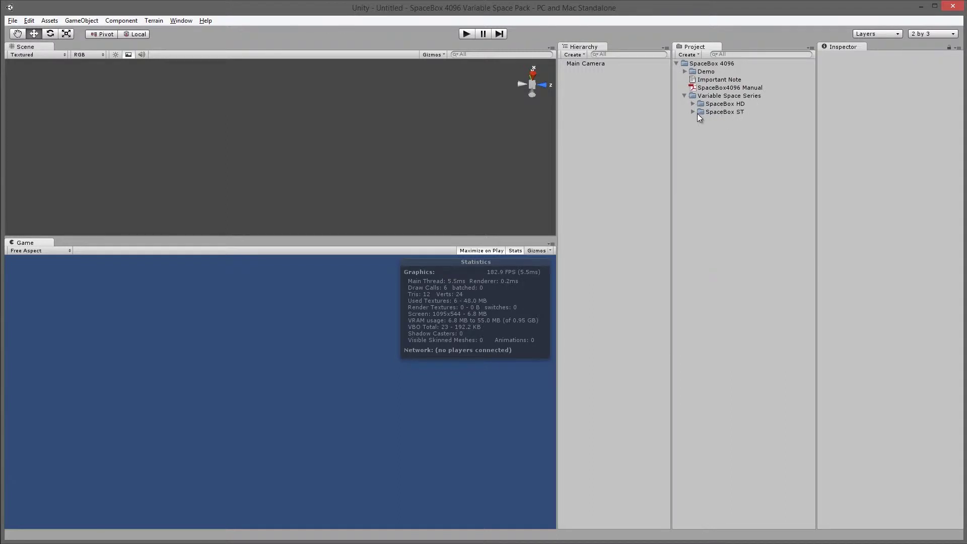
{"action": "left_click", "coordinate": [693, 111]}
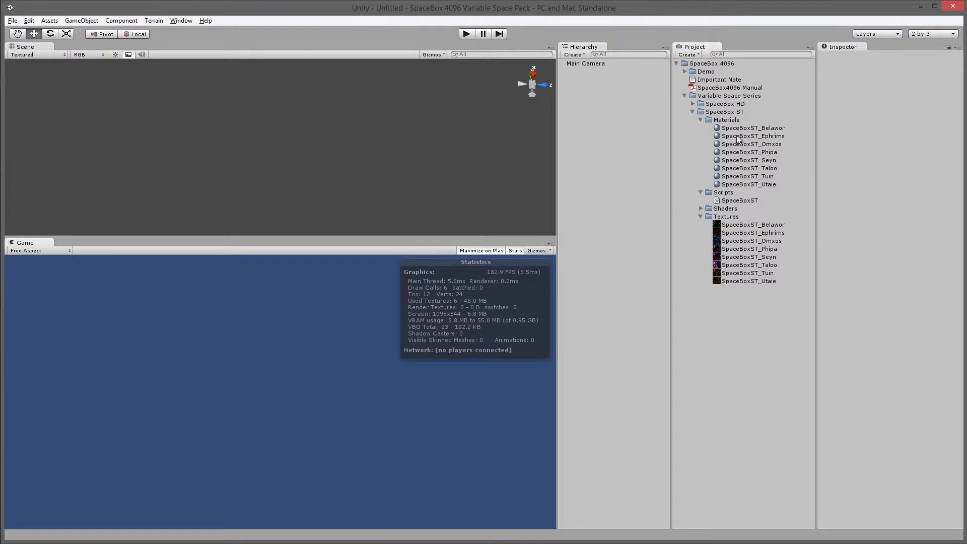
{"action": "left_click", "coordinate": [752, 240]}
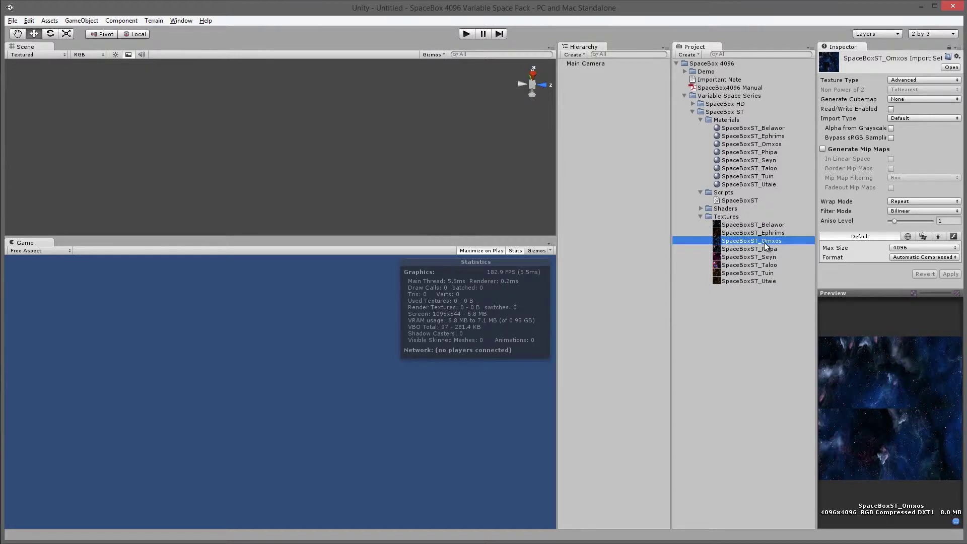
{"action": "double_click", "coordinate": [764, 272]}
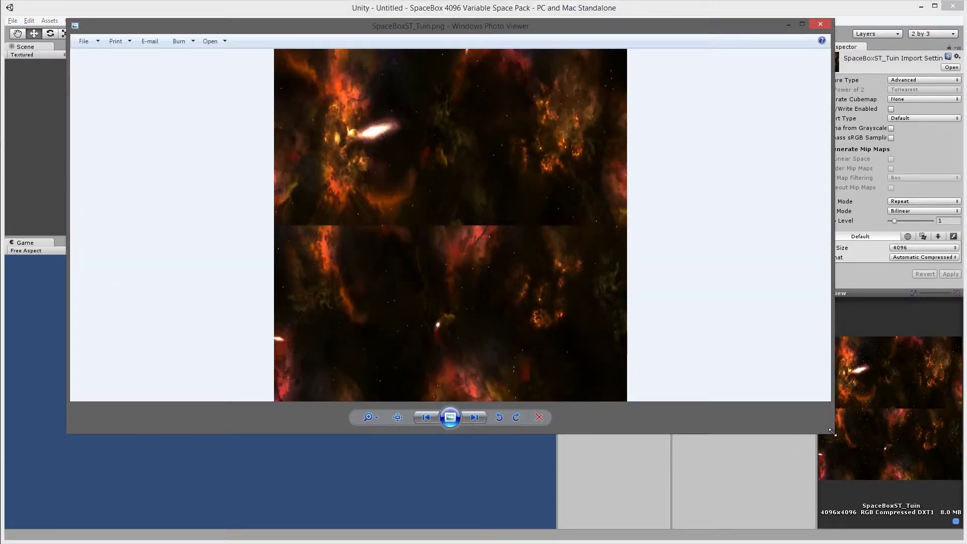
{"action": "left_click_drag", "start_coordinate": [833, 433], "coordinate": [867, 505]}
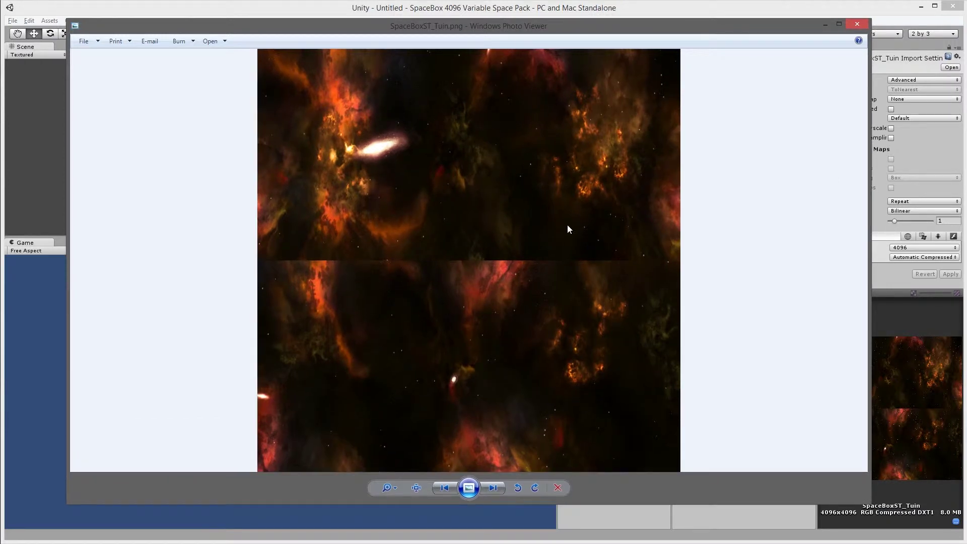
{"action": "left_click", "coordinate": [856, 23]}
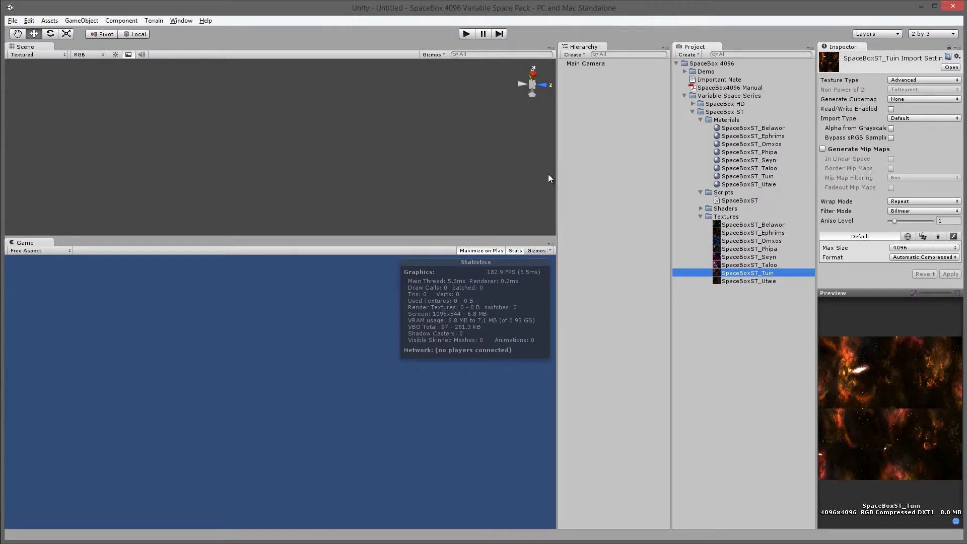
Step: Add the SpaceBox ST rendering component to the Main Camera with the SpaceBoxST_Tuin material and preview it in play mode
{"action": "left_click", "coordinate": [585, 63]}
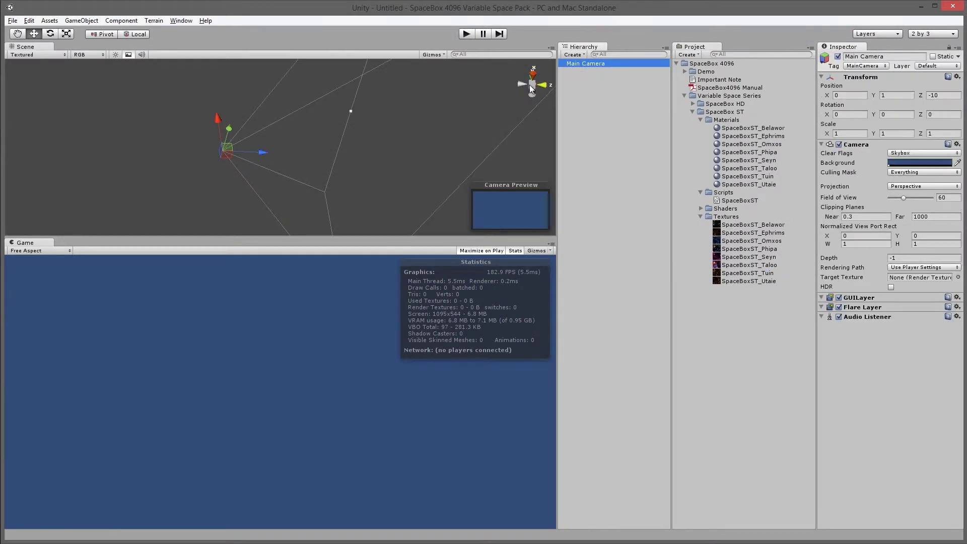
{"action": "left_click", "coordinate": [133, 21]}
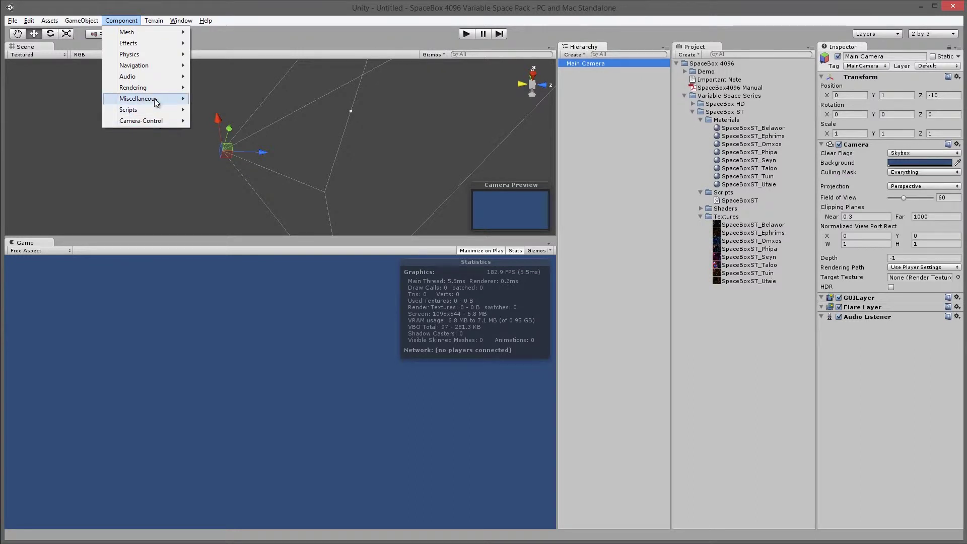
{"action": "mouse_move", "coordinate": [156, 104]}
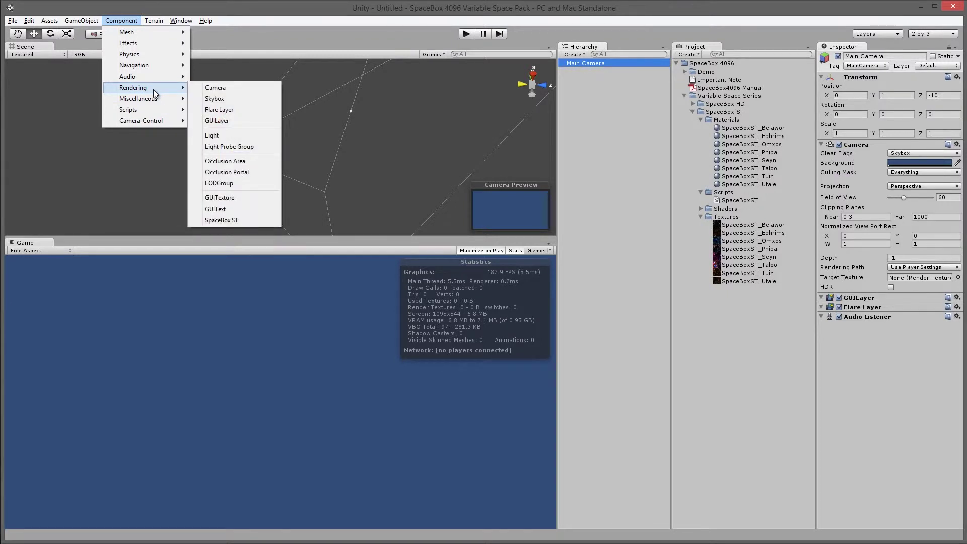
{"action": "left_click", "coordinate": [234, 221]}
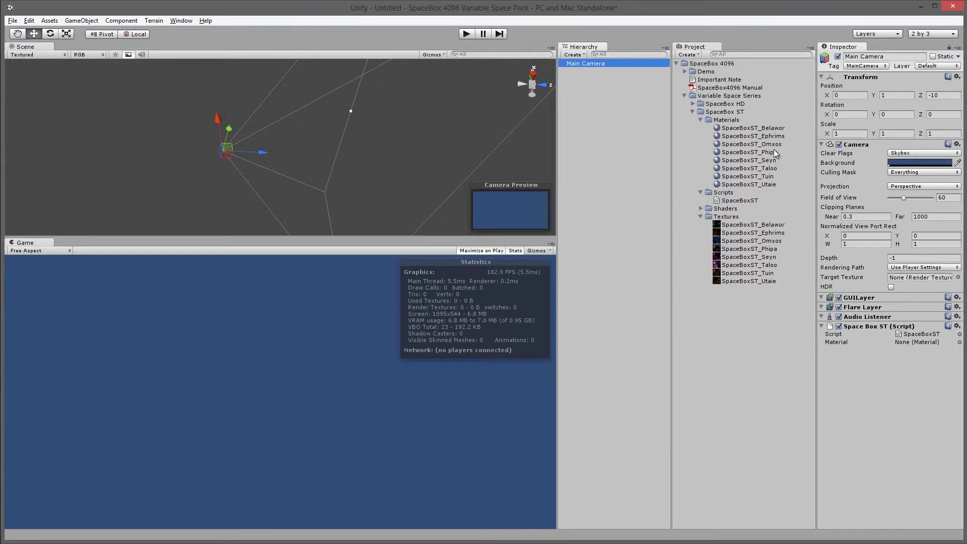
{"action": "left_click_drag", "start_coordinate": [765, 177], "coordinate": [916, 341]}
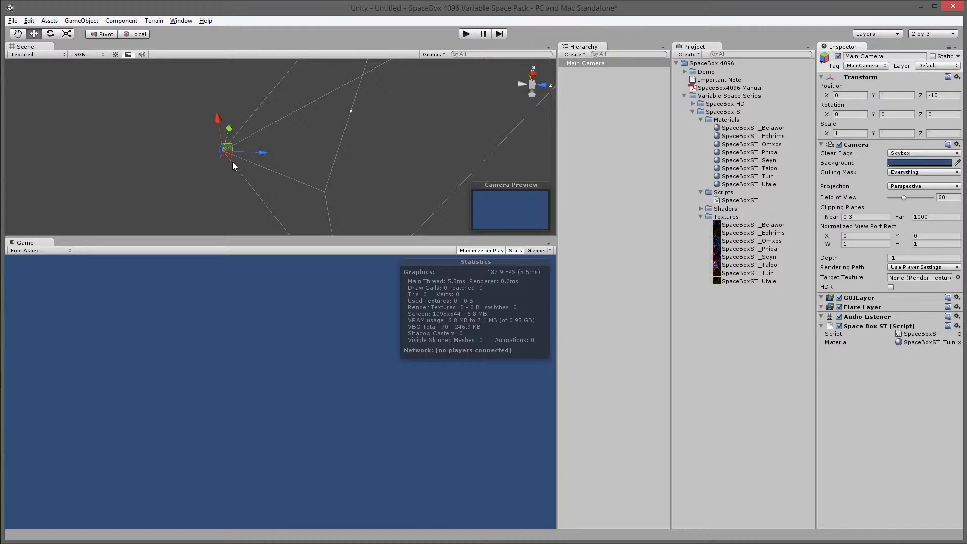
{"action": "left_click", "coordinate": [466, 34]}
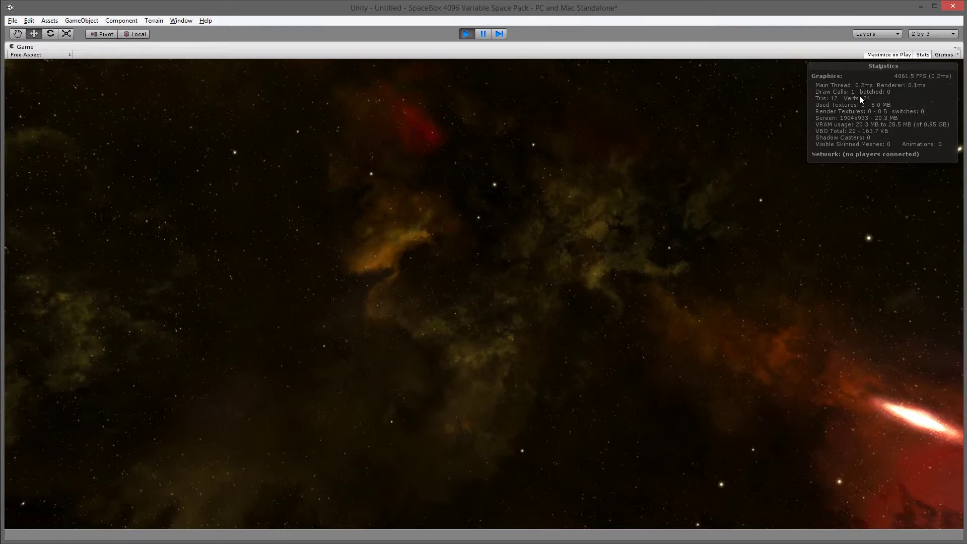
{"action": "left_click", "coordinate": [466, 34]}
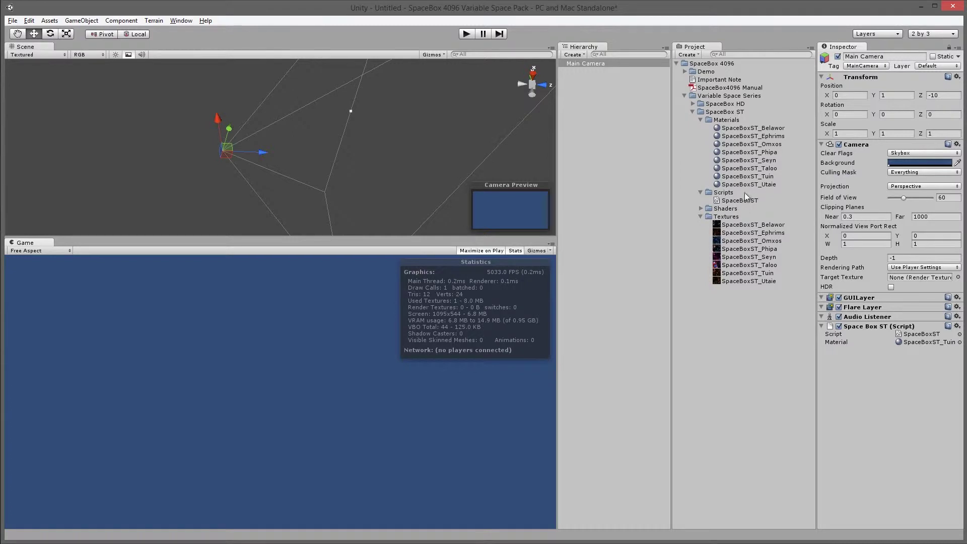
Step: Attach the Unity_MouseLook script from the Demo scripts to the new scene's Main Camera and test looking around the single-texture skybox
{"action": "left_click", "coordinate": [684, 71]}
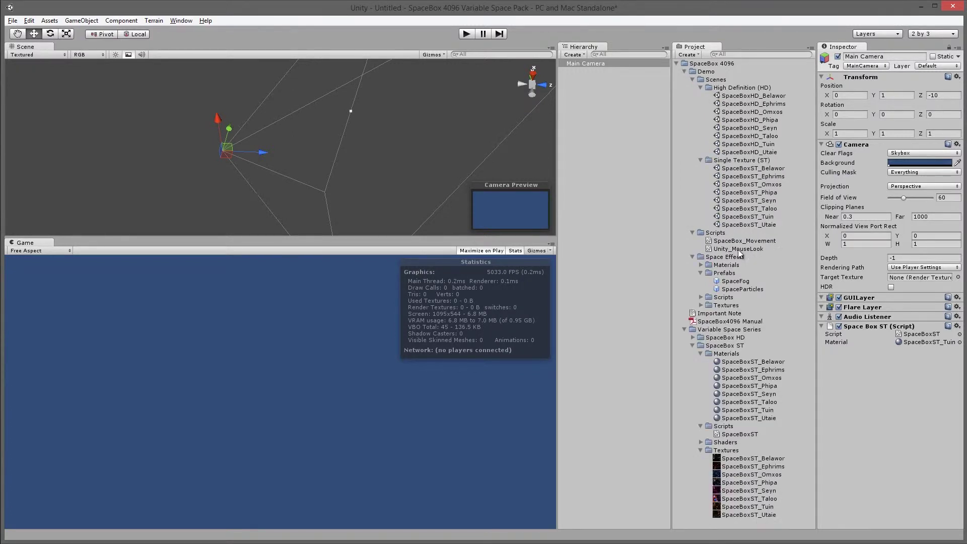
{"action": "left_click_drag", "start_coordinate": [738, 248], "coordinate": [584, 65]}
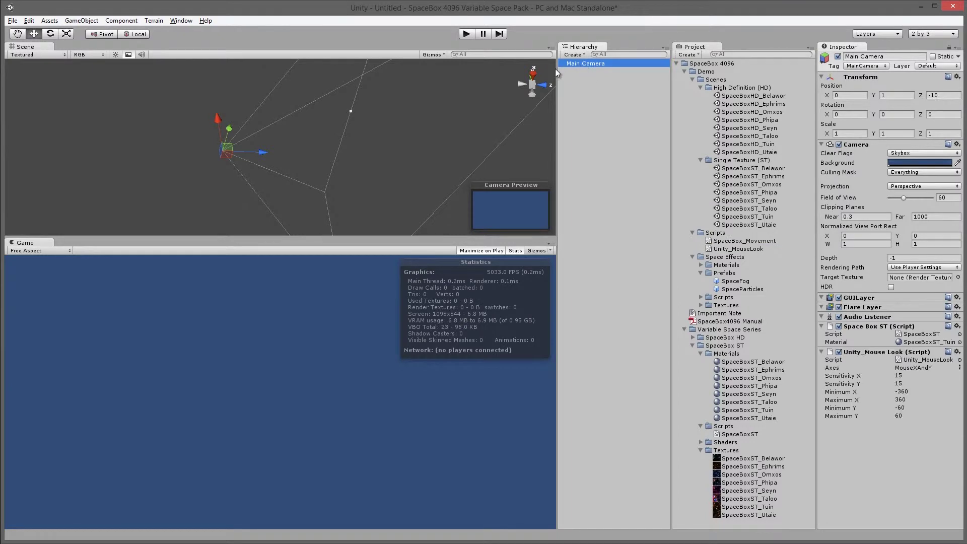
{"action": "left_click", "coordinate": [465, 34]}
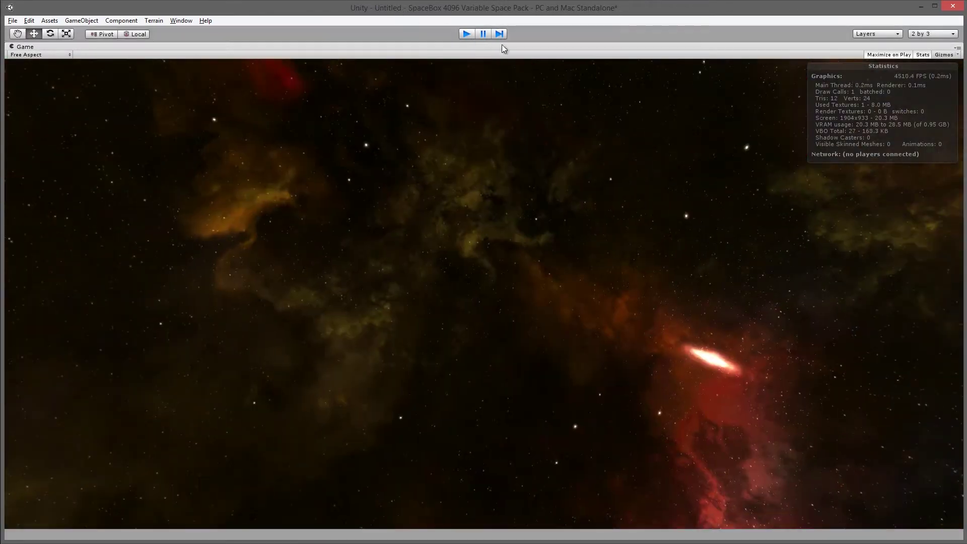
{"action": "left_click", "coordinate": [467, 34]}
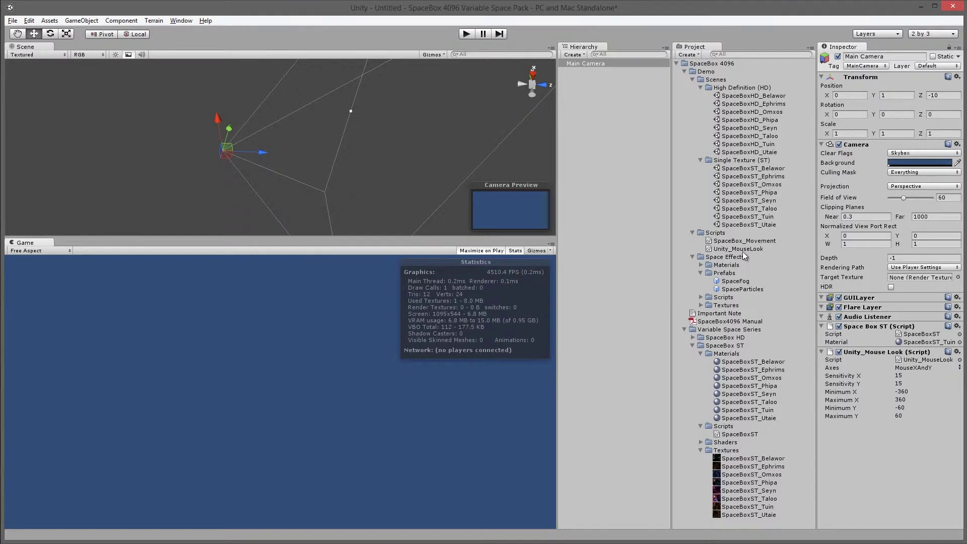
Step: Attach SpaceBox_Movement to the Main Camera, add SpaceFog and SpaceParticles as its children, and test the scene in play mode
{"action": "left_click_drag", "start_coordinate": [756, 242], "coordinate": [589, 65]}
{"action": "left_click_drag", "start_coordinate": [744, 282], "coordinate": [589, 66]}
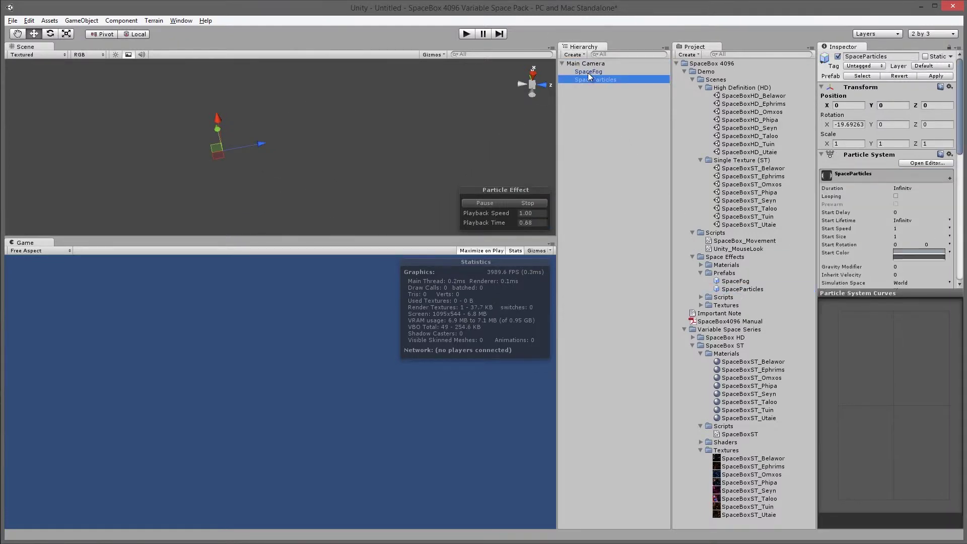
{"action": "left_click", "coordinate": [465, 35]}
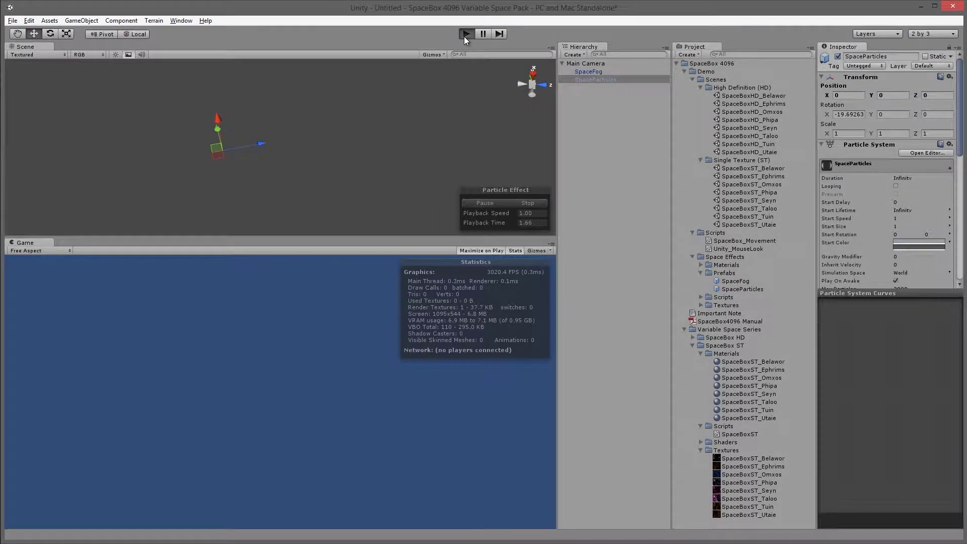
{"action": "left_click", "coordinate": [464, 37]}
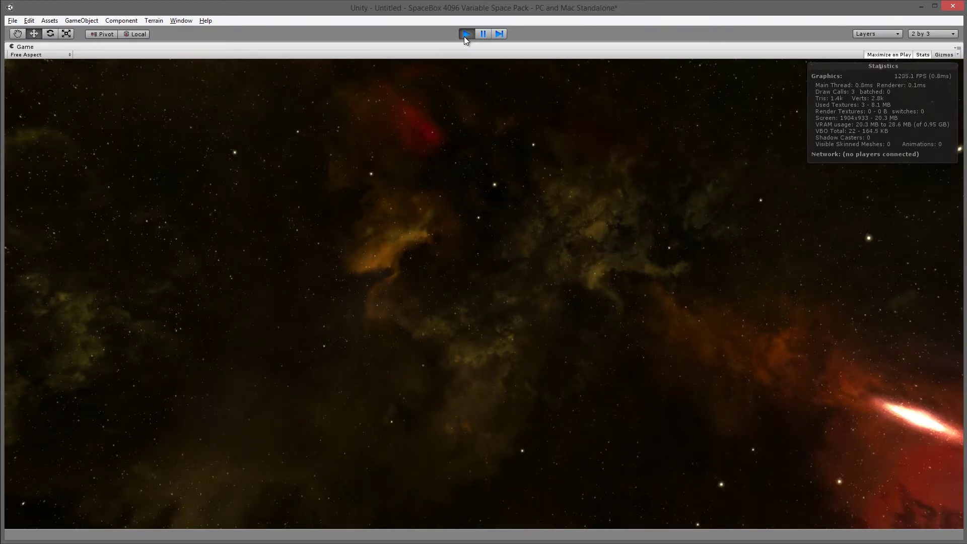
{"action": "left_click_drag", "start_coordinate": [448, 61], "coordinate": [513, 198]}
{"action": "key", "text": "ctrl+p"}
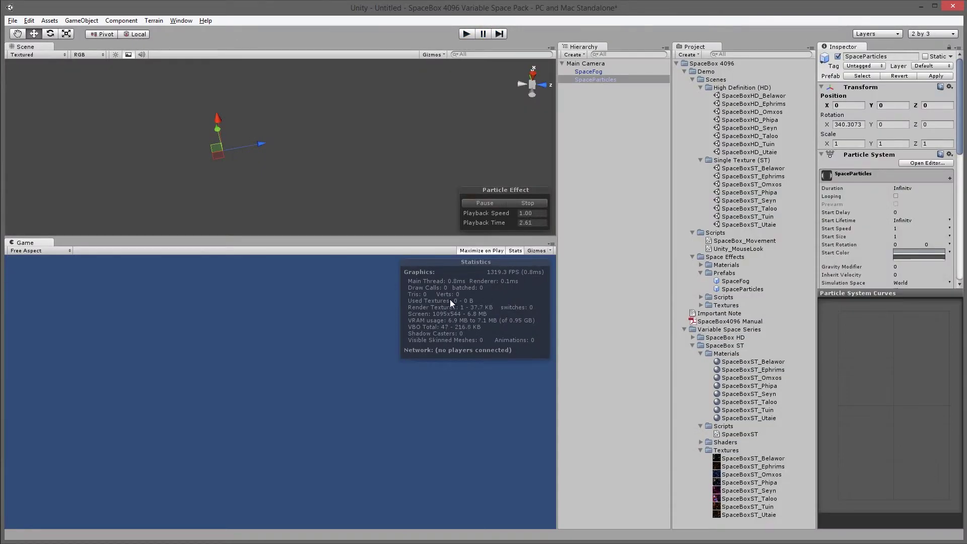
Step: Turn off Maximize on Play, run the scene and examine the skybox cube around the Main Camera in the Scene view
{"action": "left_click", "coordinate": [493, 250]}
{"action": "left_click", "coordinate": [466, 34]}
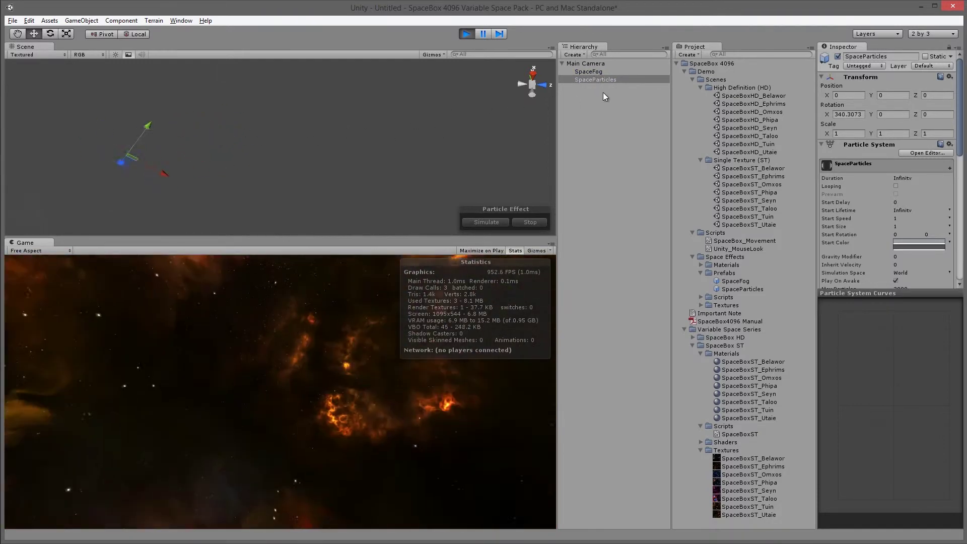
{"action": "left_click", "coordinate": [598, 64]}
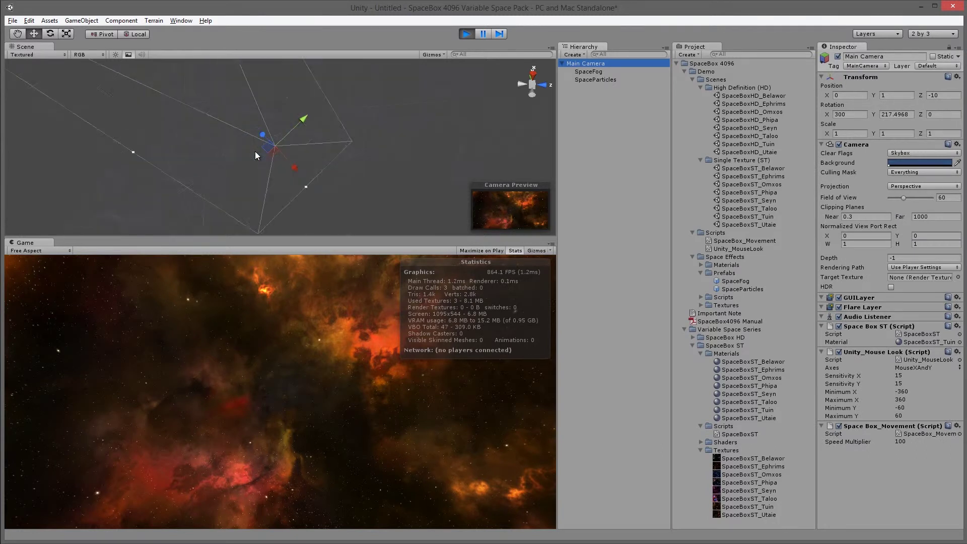
{"action": "left_click_drag", "start_coordinate": [255, 151], "coordinate": [331, 139], "text": "alt"}
{"action": "scroll", "coordinate": [310, 128], "scroll_direction": "up", "scroll_amount": 5}
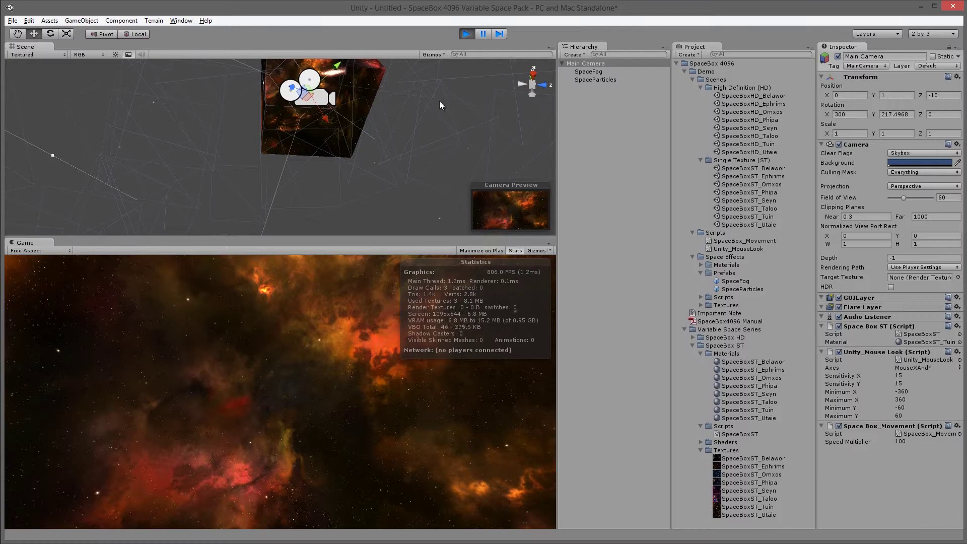
{"action": "middle_click_drag", "start_coordinate": [379, 101], "coordinate": [381, 147]}
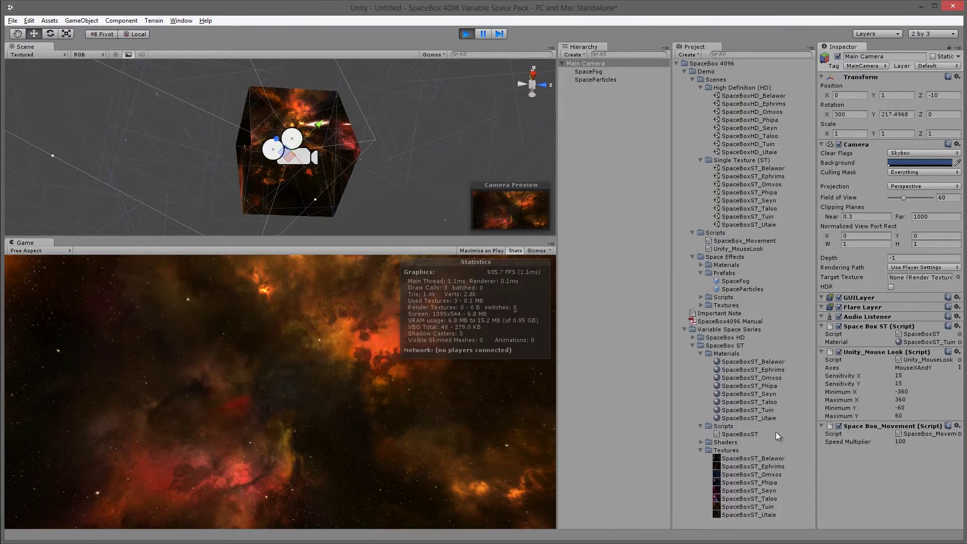
Step: Preview the SpaceBoxST_Omxos material and stop play mode
{"action": "left_click", "coordinate": [753, 377]}
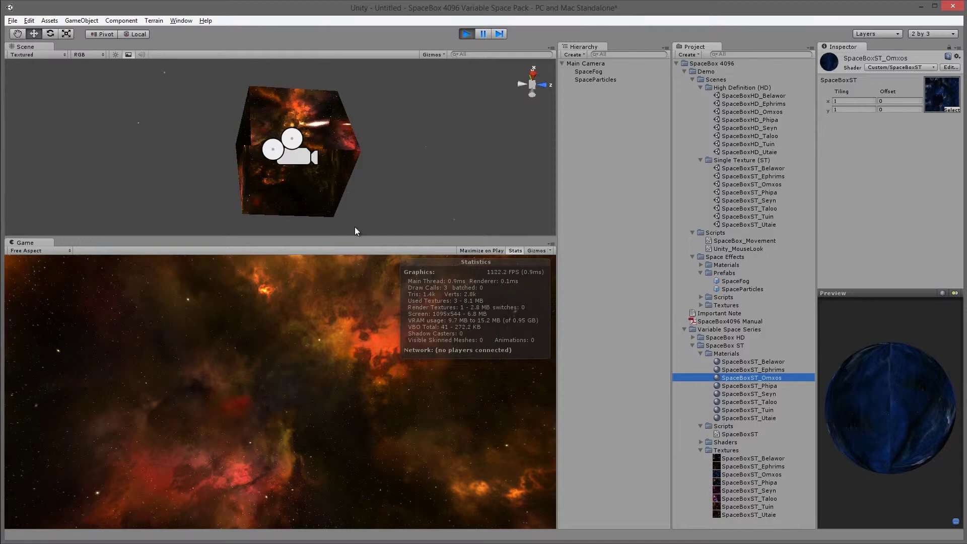
{"action": "left_click", "coordinate": [468, 34]}
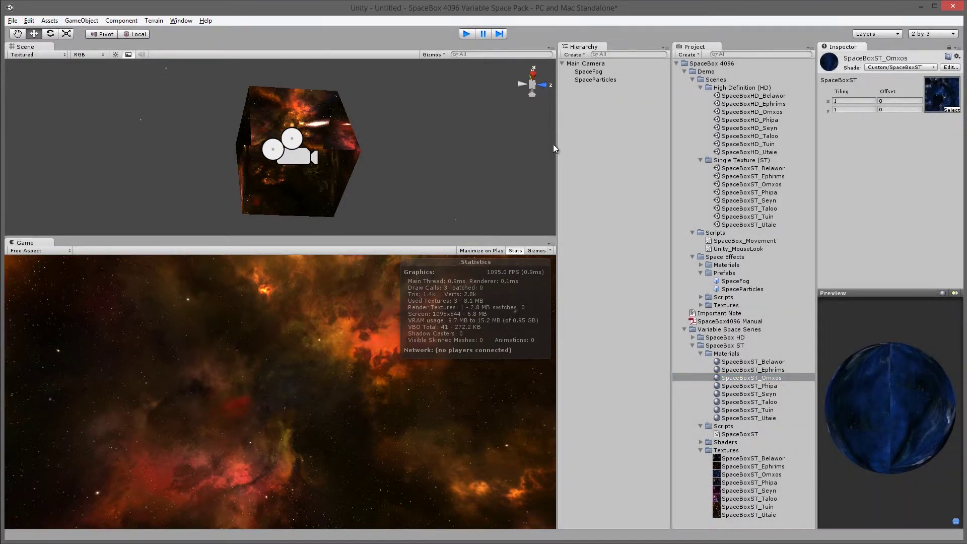
{"action": "scroll", "coordinate": [361, 139], "scroll_direction": "down", "scroll_amount": 5}
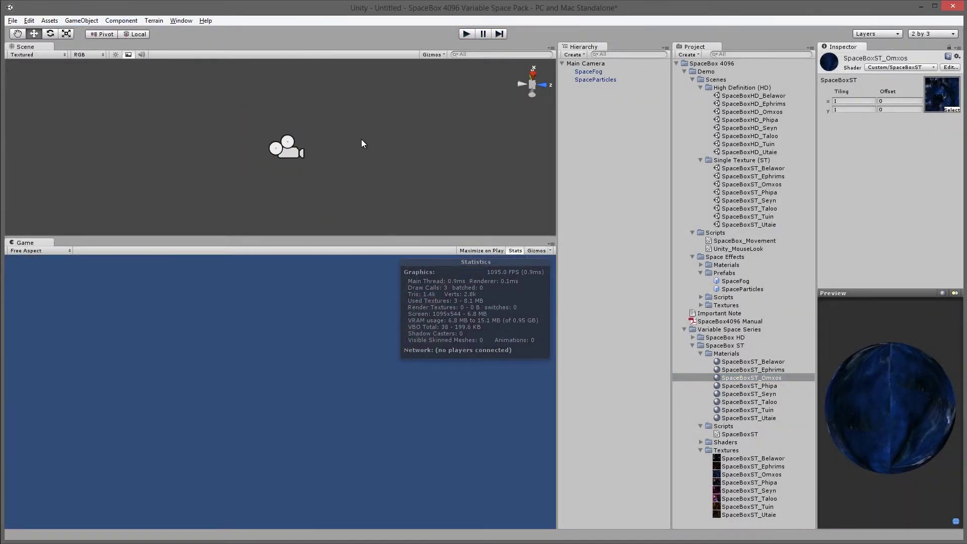
Step: Create a cube in front of the Main Camera, at about (0.40, 1.27, -6.02), and rotate it to about (14, 28, -25)
{"action": "left_click", "coordinate": [81, 20]}
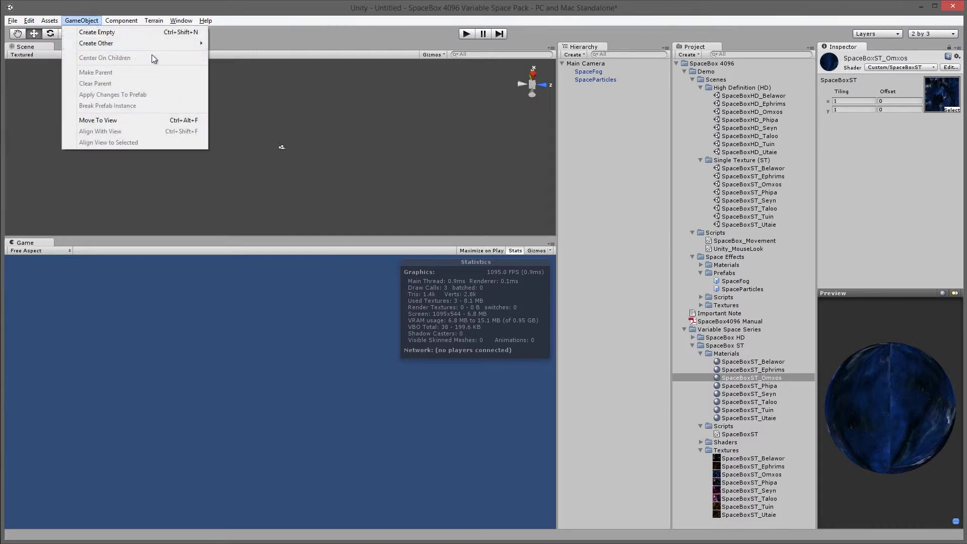
{"action": "left_click", "coordinate": [585, 63]}
{"action": "left_click_drag", "start_coordinate": [318, 131], "coordinate": [363, 166], "text": "alt"}
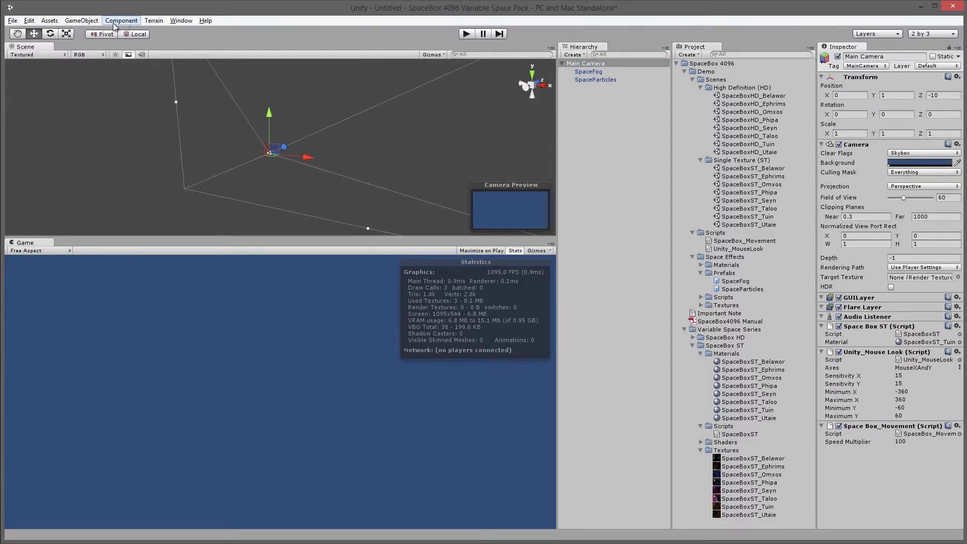
{"action": "left_click", "coordinate": [81, 20]}
{"action": "mouse_move", "coordinate": [112, 44]}
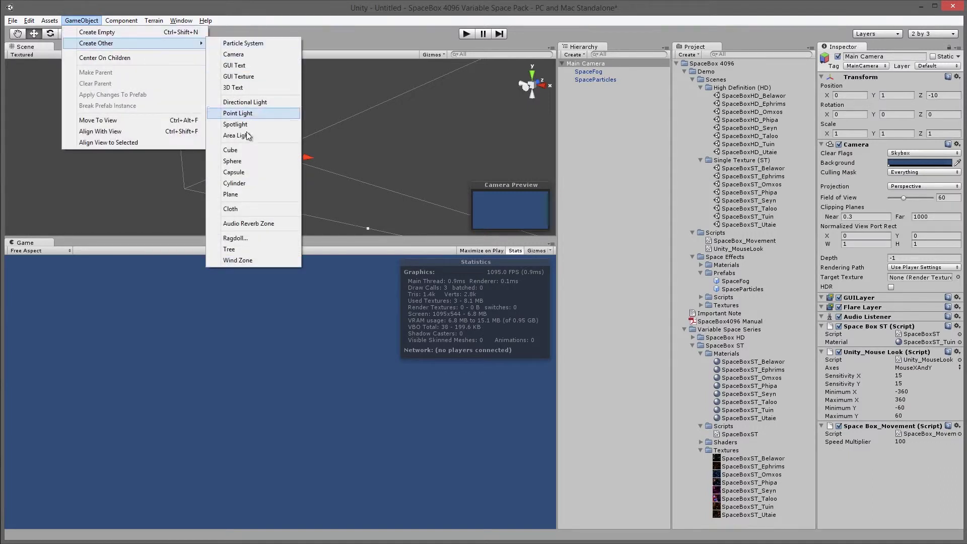
{"action": "left_click", "coordinate": [242, 150]}
{"action": "left_click_drag", "start_coordinate": [294, 146], "coordinate": [229, 143]}
{"action": "key", "text": "e"}
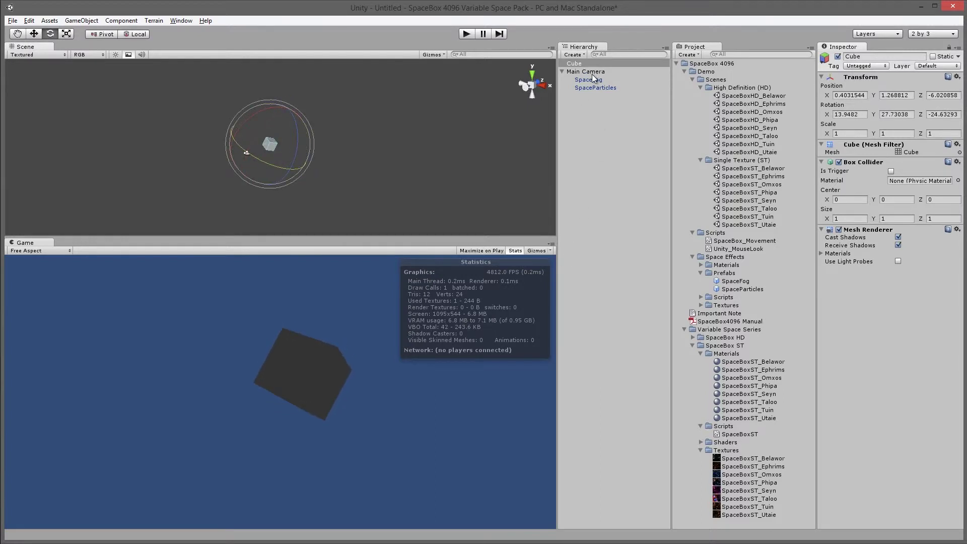
Step: Add a directional light to illuminate the cube, and test the lit scene with its skybox in play mode
{"action": "left_click", "coordinate": [82, 21]}
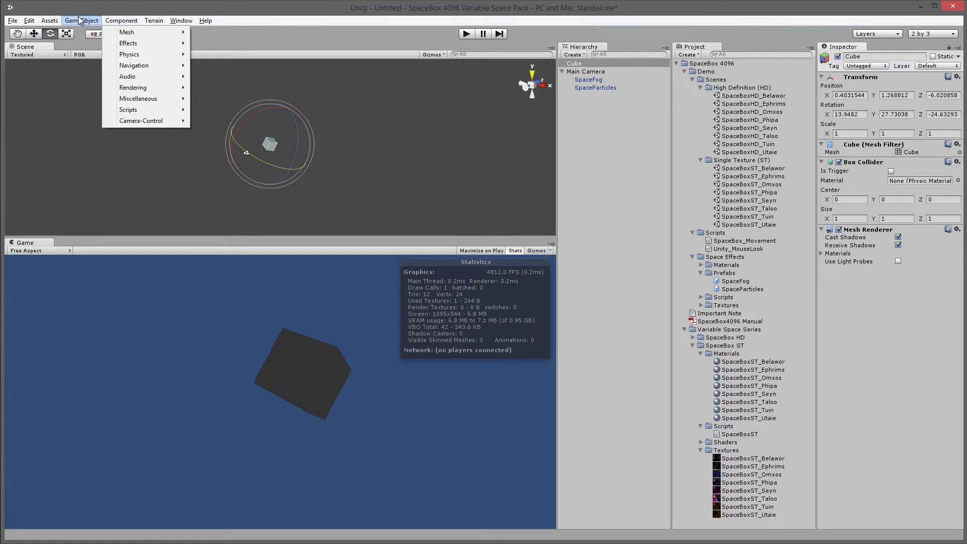
{"action": "mouse_move", "coordinate": [106, 43]}
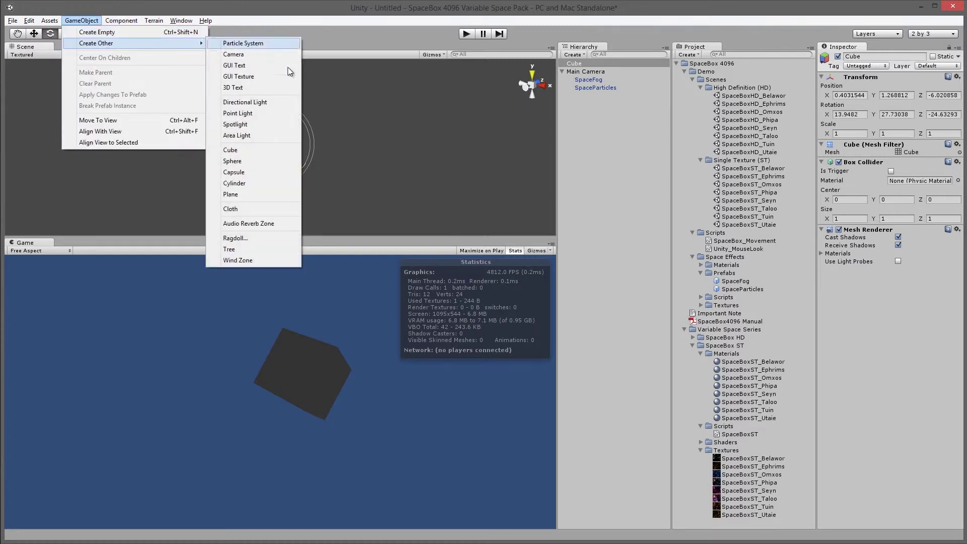
{"action": "left_click", "coordinate": [243, 102]}
{"action": "left_click", "coordinate": [617, 125]}
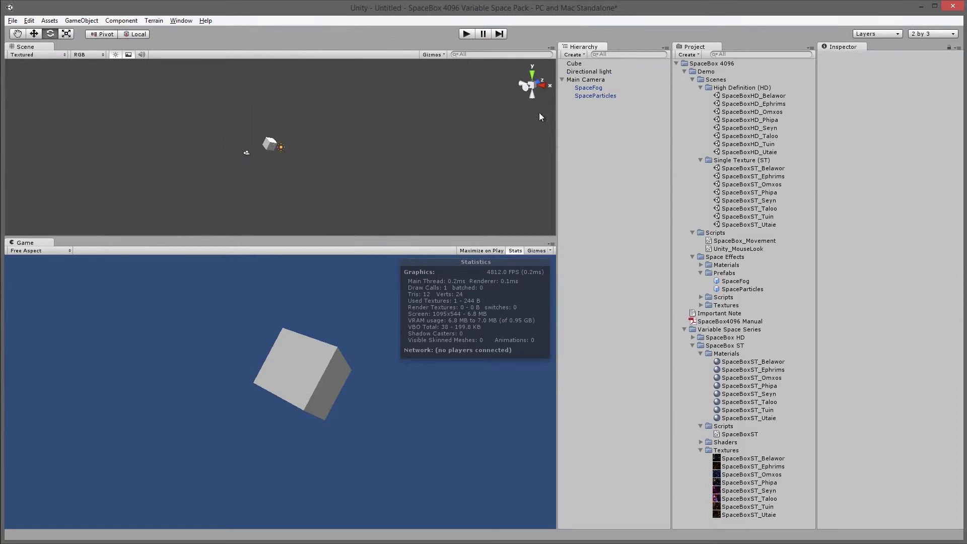
{"action": "left_click", "coordinate": [466, 34]}
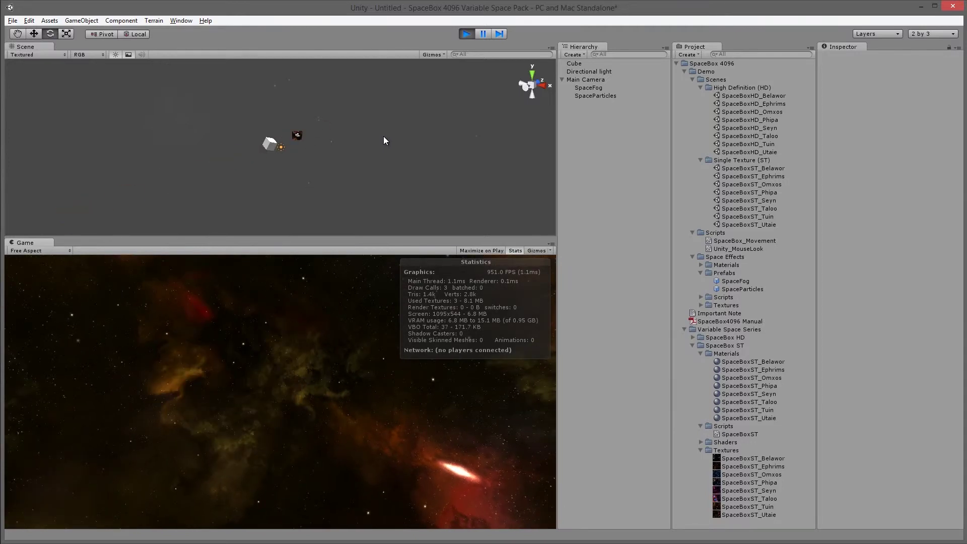
{"action": "left_click", "coordinate": [465, 33]}
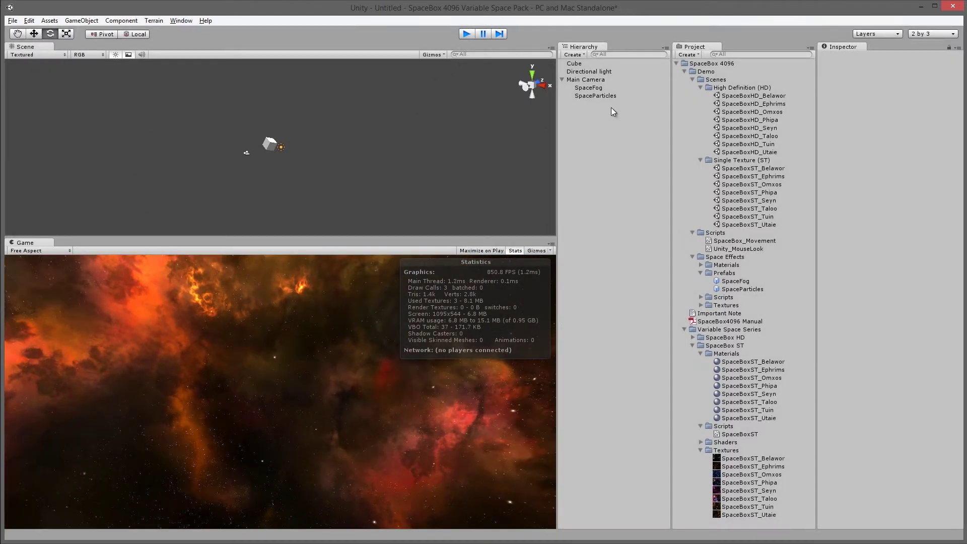
Step: Open the SpaceBox4096 Manual, read its important note on texture Max Size and review the index, and close it
{"action": "double_click", "coordinate": [737, 321]}
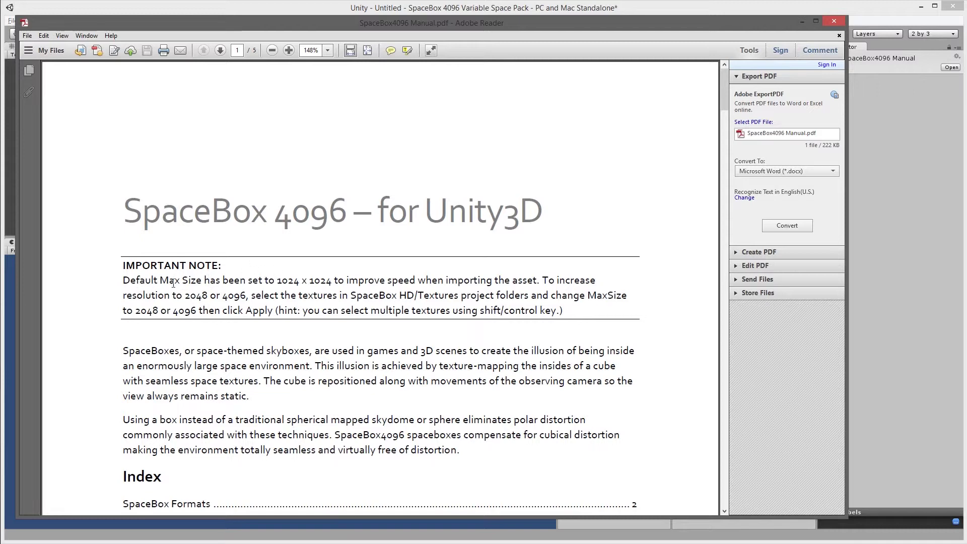
{"action": "left_click_drag", "start_coordinate": [136, 281], "coordinate": [580, 308]}
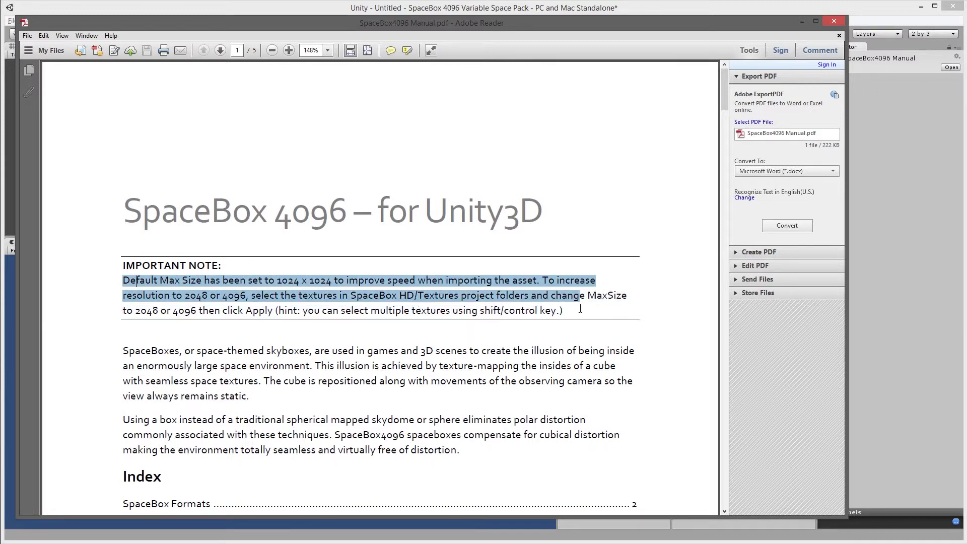
{"action": "left_click", "coordinate": [580, 308]}
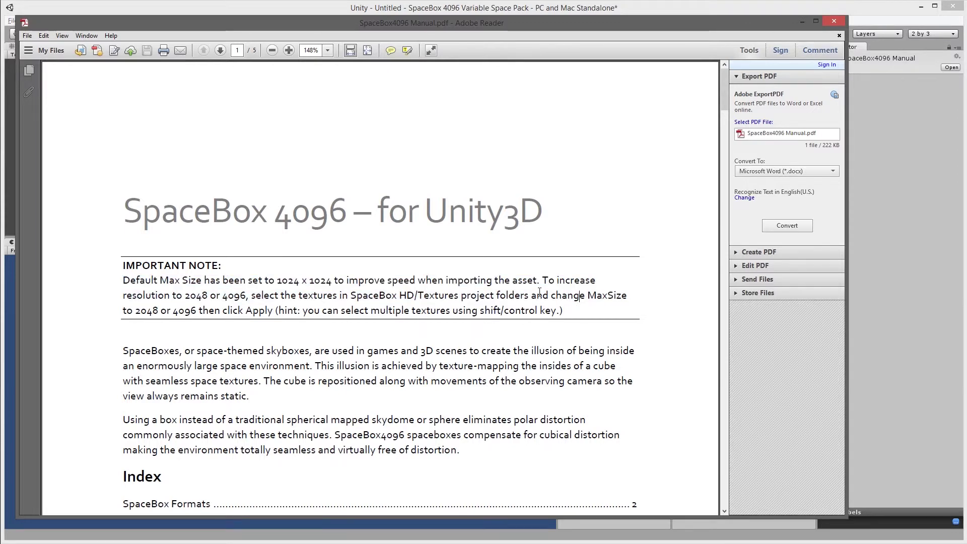
{"action": "scroll", "coordinate": [539, 292], "scroll_direction": "down", "scroll_amount": 8}
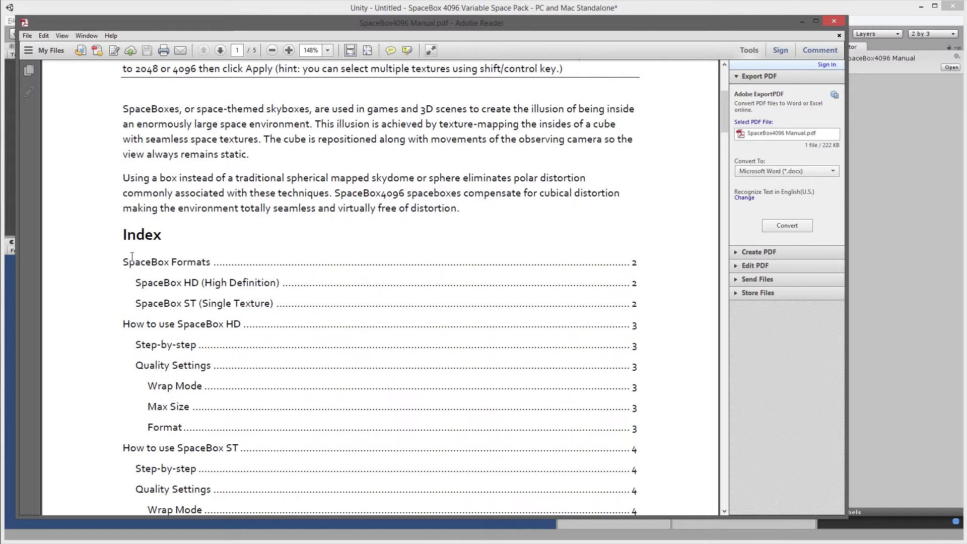
{"action": "scroll", "coordinate": [211, 267], "scroll_direction": "down", "scroll_amount": 4}
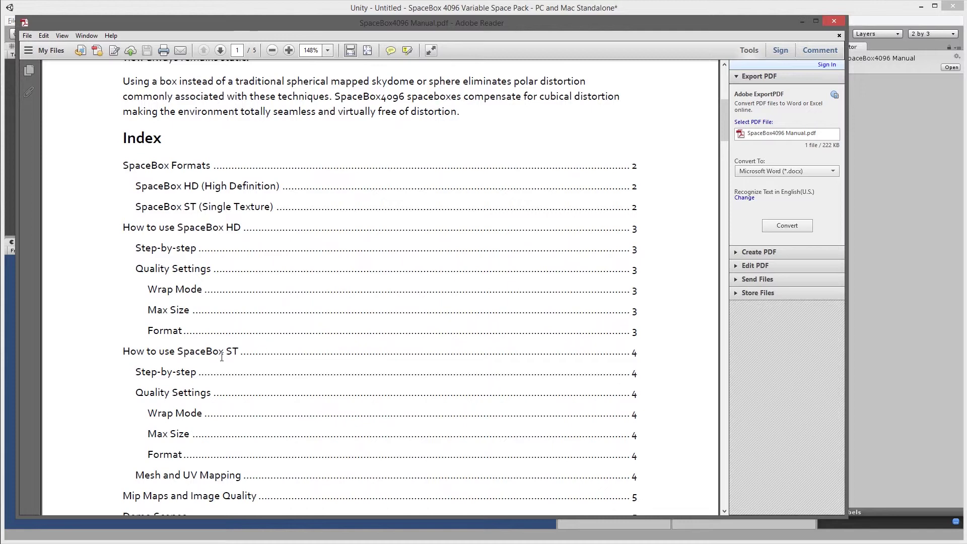
{"action": "scroll", "coordinate": [226, 382], "scroll_direction": "down", "scroll_amount": 1}
{"action": "scroll", "coordinate": [186, 464], "scroll_direction": "down", "scroll_amount": 1}
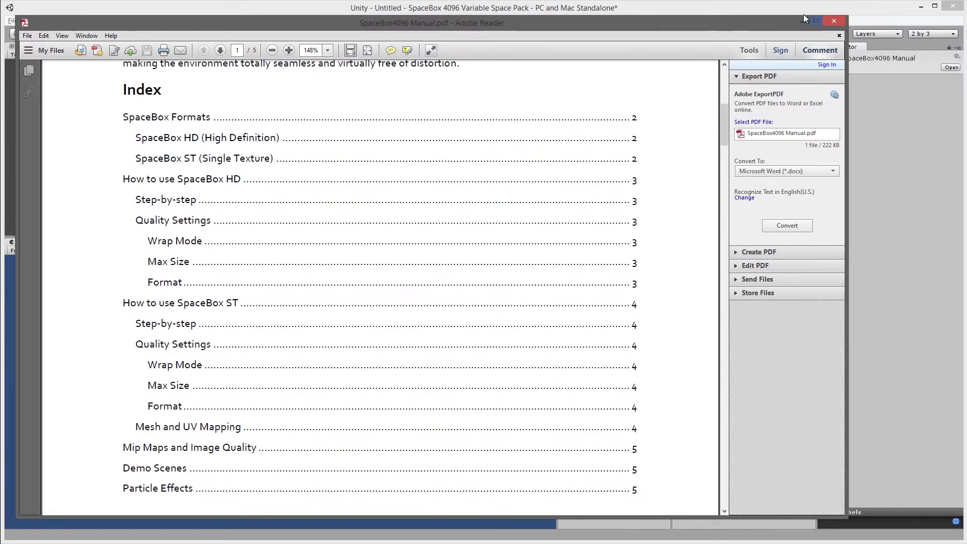
{"action": "left_click", "coordinate": [834, 22]}
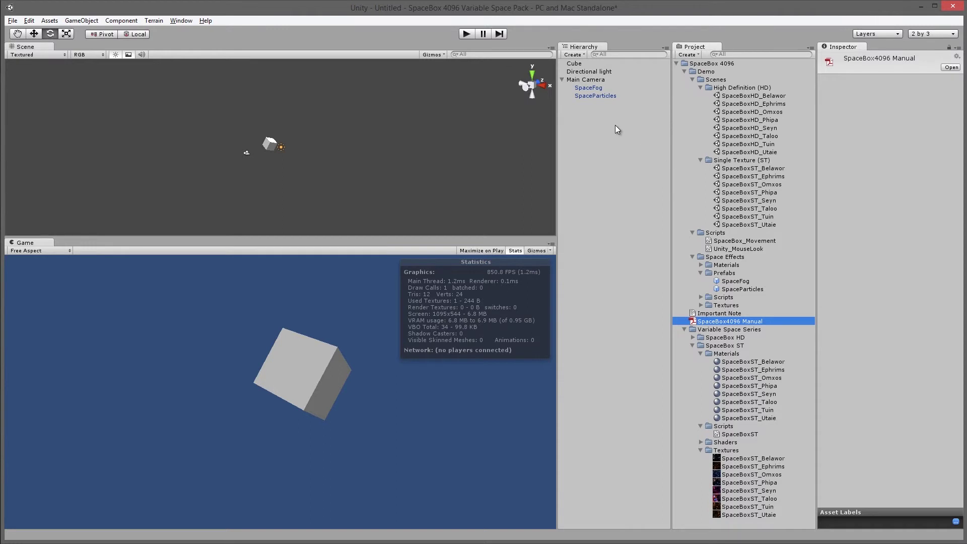
Step: Open the SpaceBoxHD_Belawor demo scene without saving the current scene, and switch to the SpaceBoxST_Phipa demo scene and run it
{"action": "double_click", "coordinate": [744, 98]}
{"action": "left_click", "coordinate": [517, 298]}
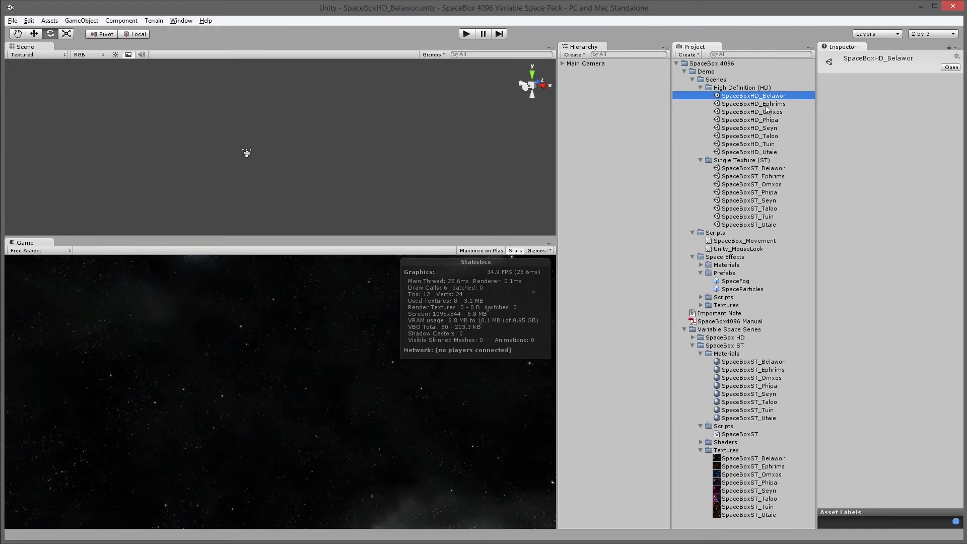
{"action": "double_click", "coordinate": [760, 195]}
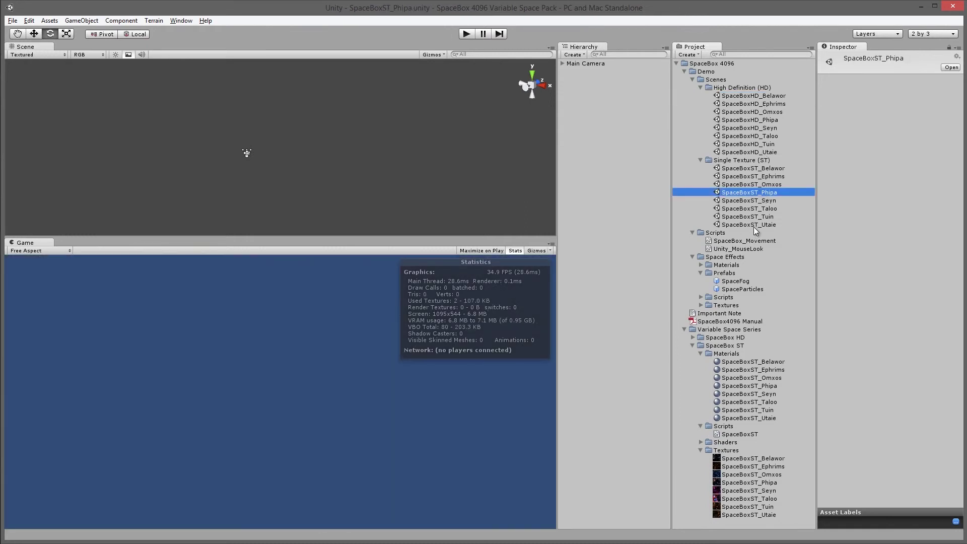
{"action": "left_click", "coordinate": [467, 33]}
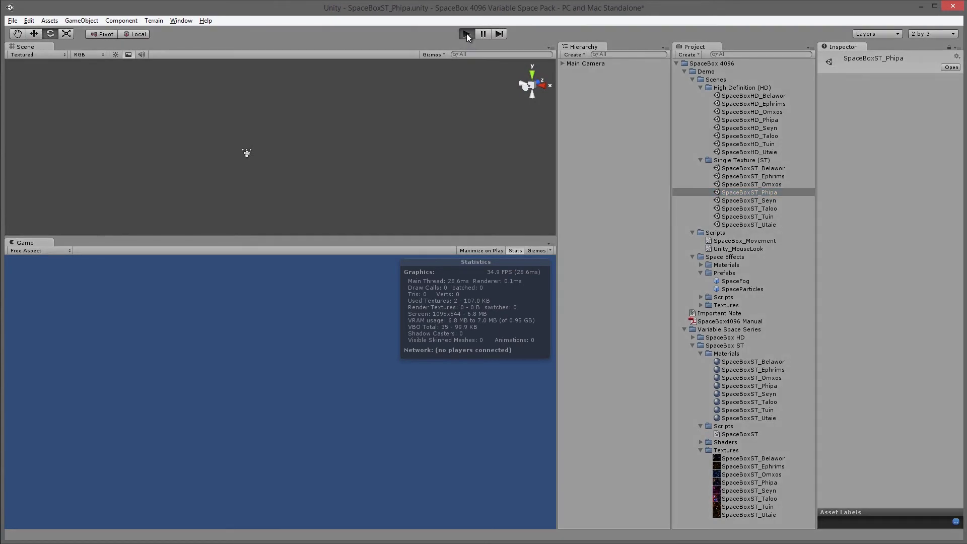